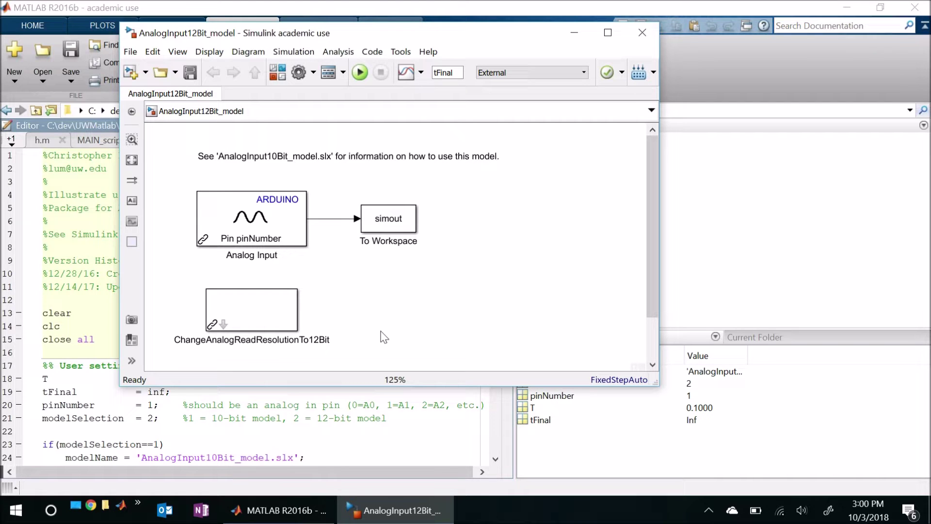
Run AnalogInput12Bit_model on the Arduino and move the no-compiler Diagnostic Viewer error aside.
click(254, 316)
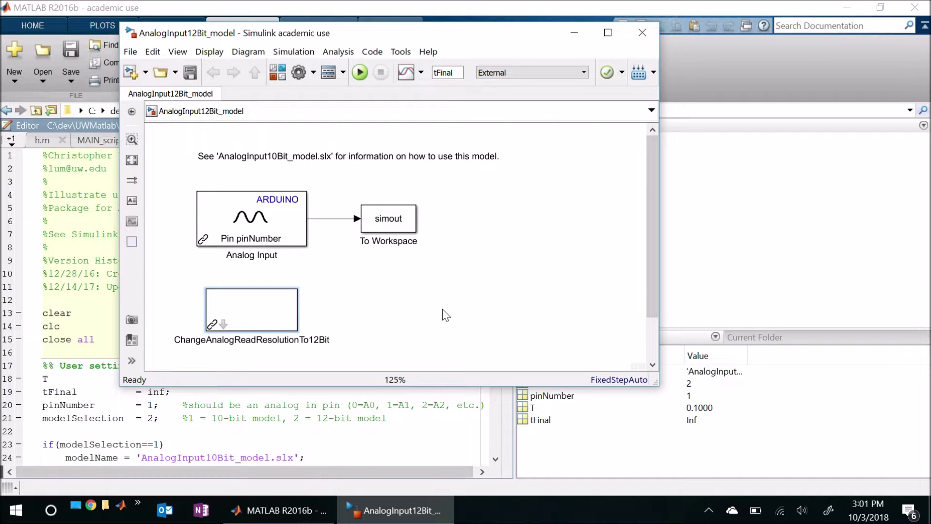
click(270, 316)
click(311, 316)
click(360, 73)
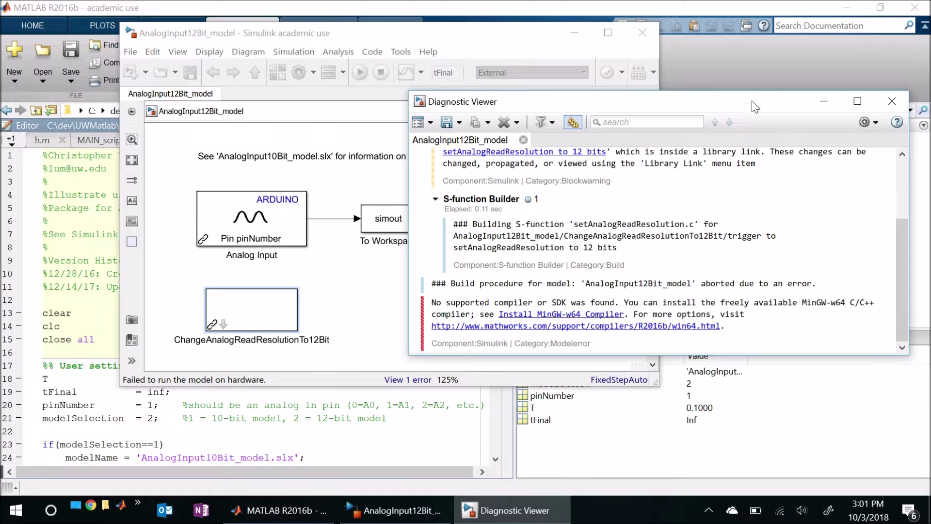
drag(753, 103, 373, 240)
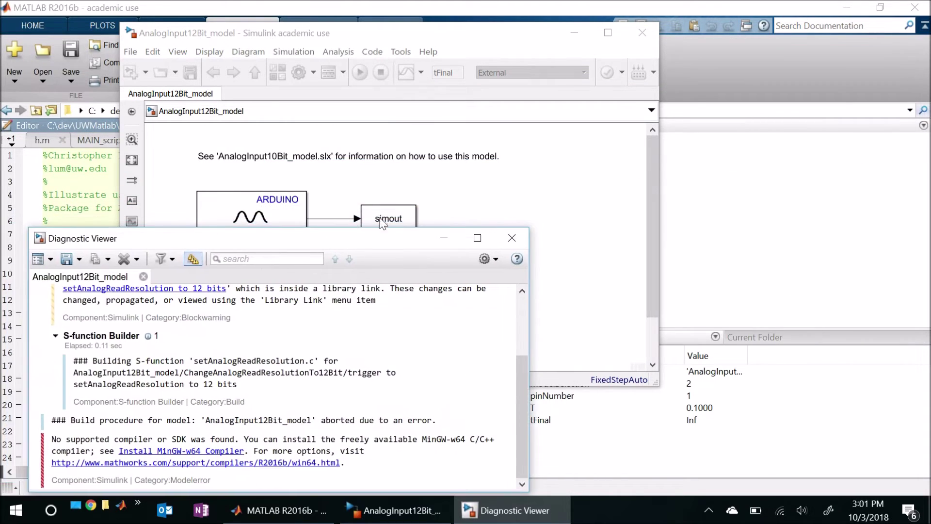
Run mex -setup in the MATLAB Command Window to check for a supported compiler.
click(719, 219)
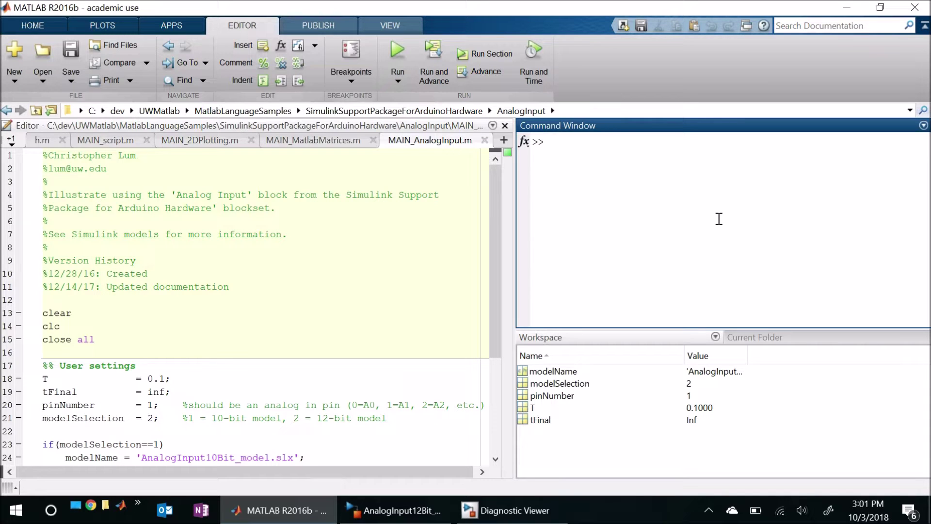
text(mex -setup)
key(Return)
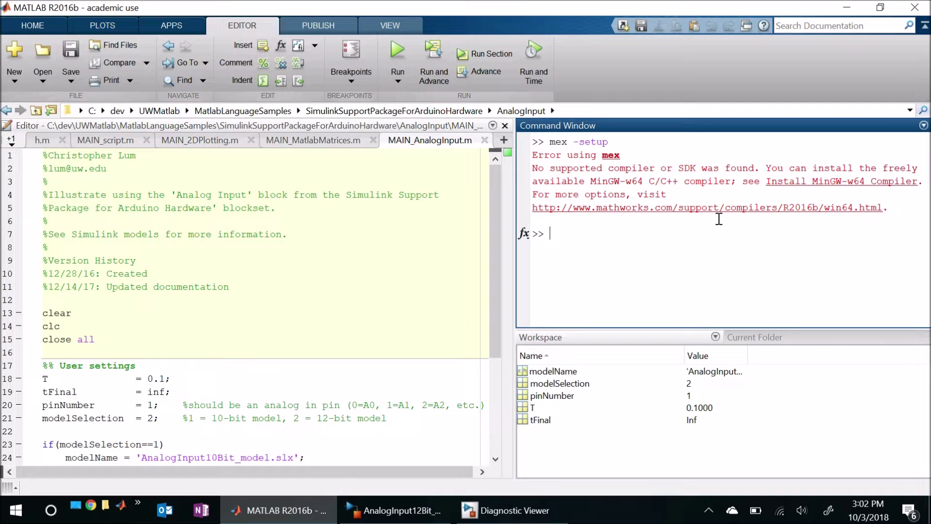
key(super)
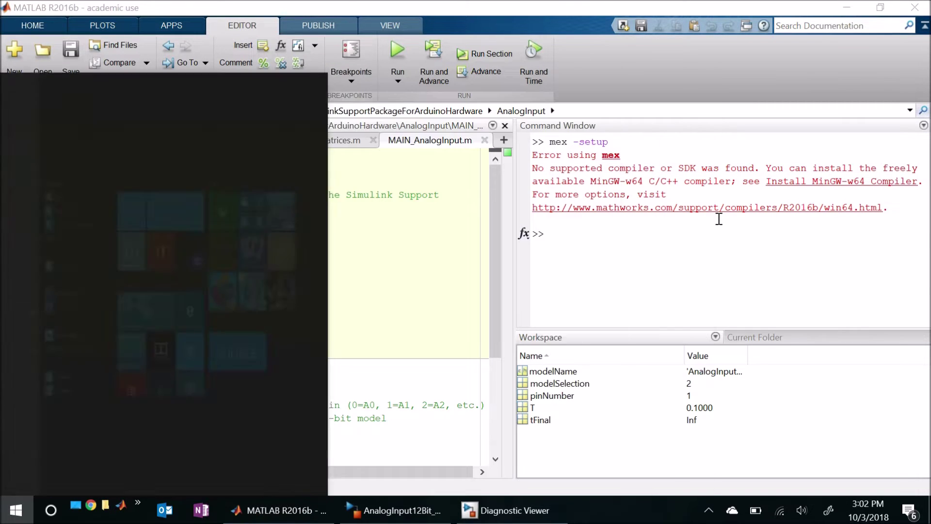
text(visual)
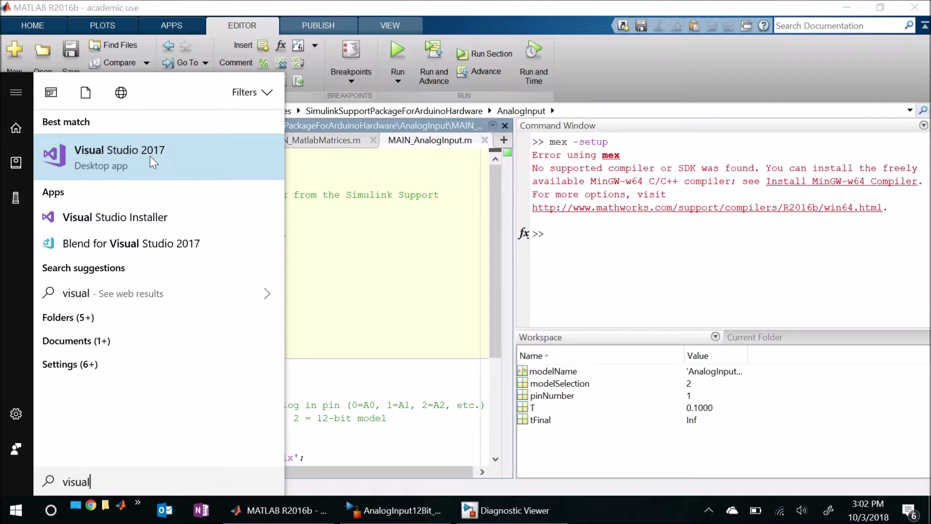
click(593, 246)
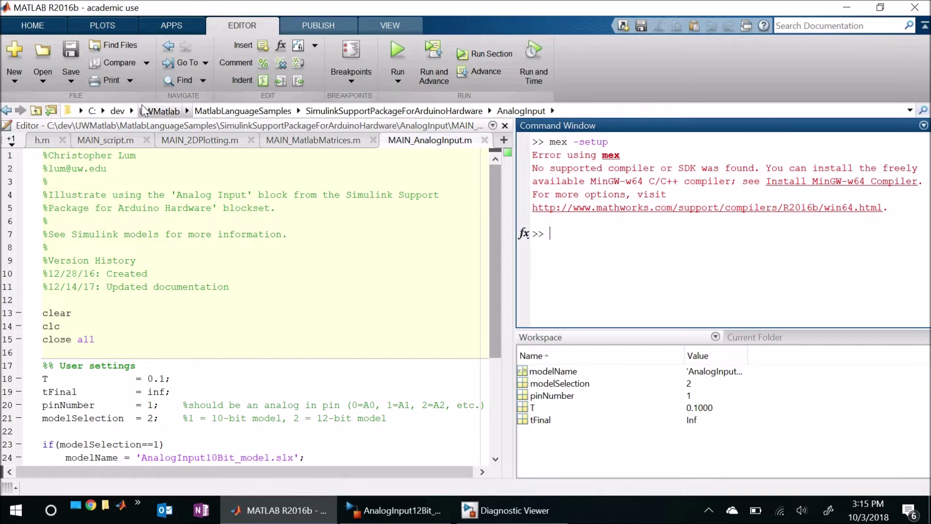
Open Add-Ons > Get Add-Ons and search the add-ons for 'mingw'.
click(24, 25)
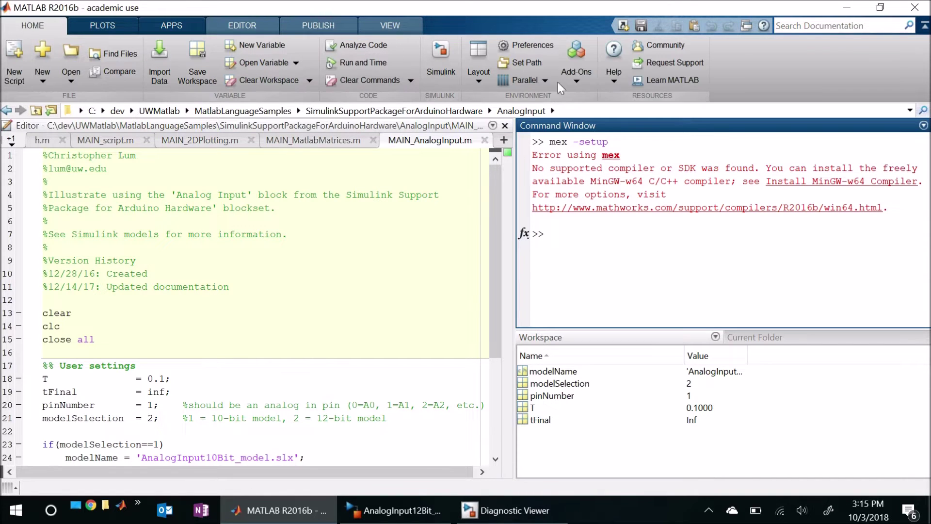
click(575, 79)
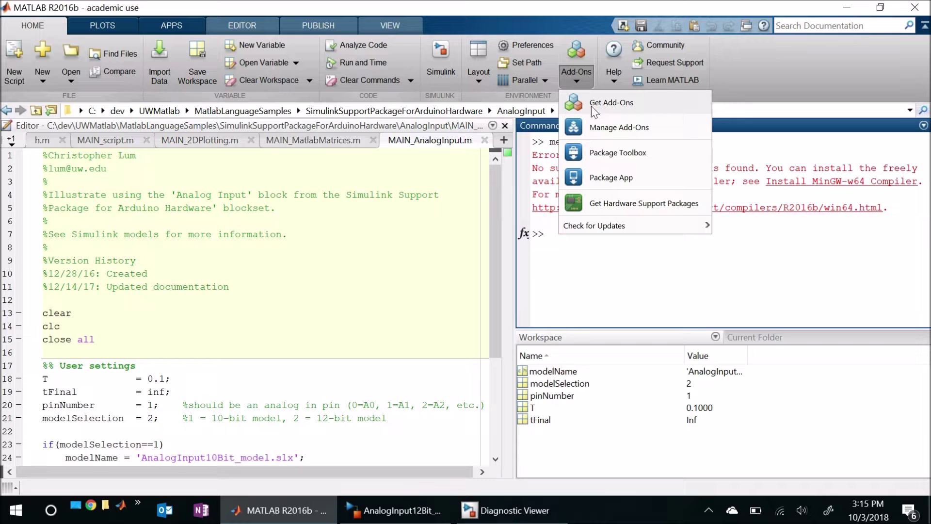
click(592, 106)
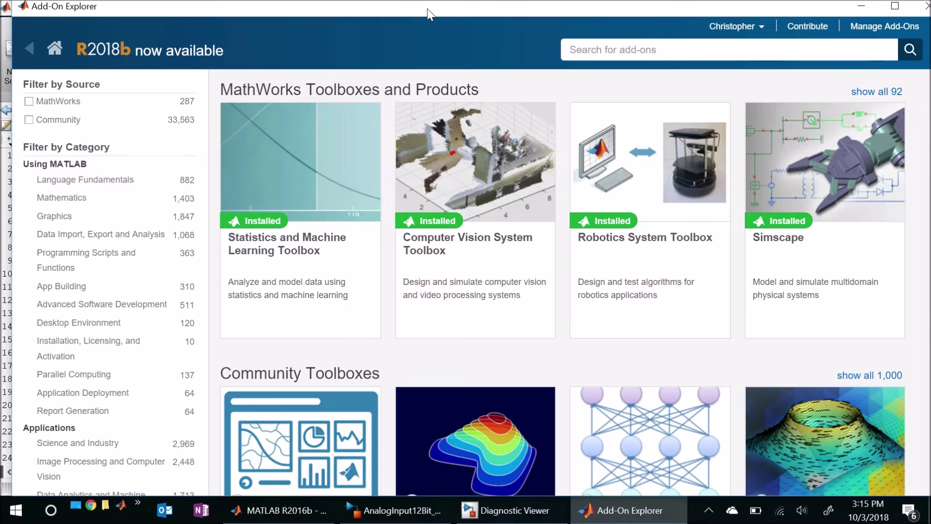
click(592, 42)
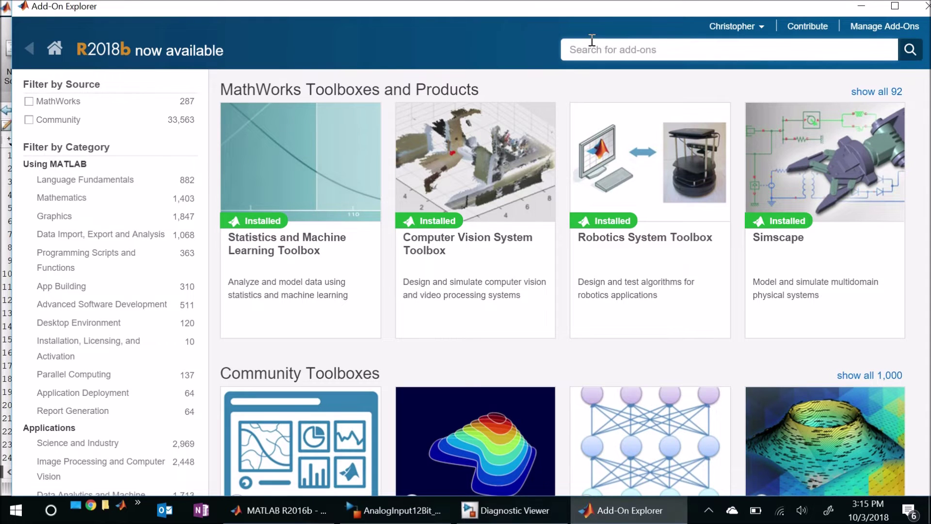
text(mingw)
click(911, 49)
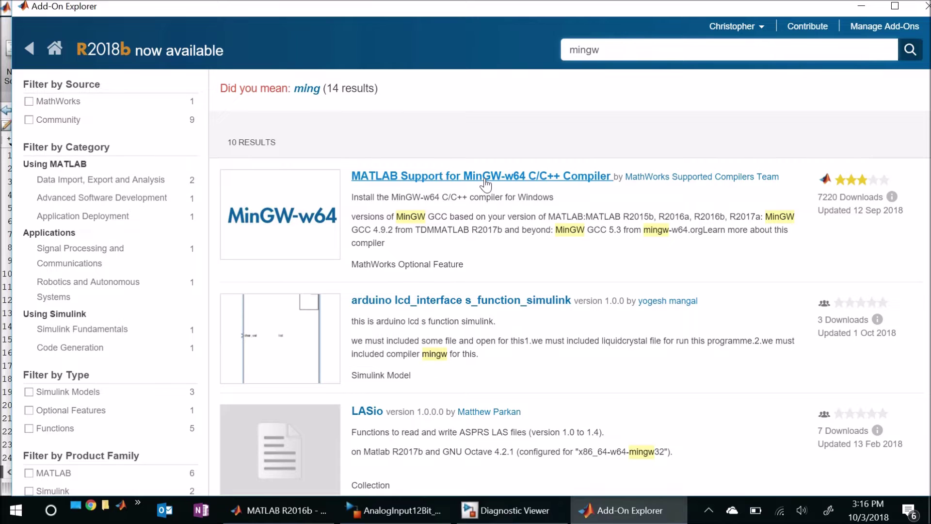
Open the MATLAB Support for MinGW-w64 C/C++ Compiler add-on page and follow its bug report link.
click(485, 183)
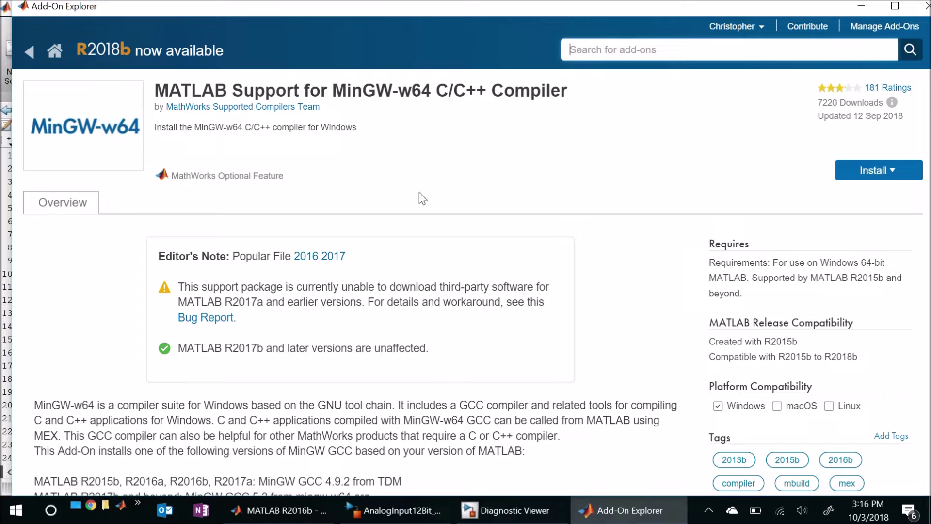
drag(497, 12, 491, 14)
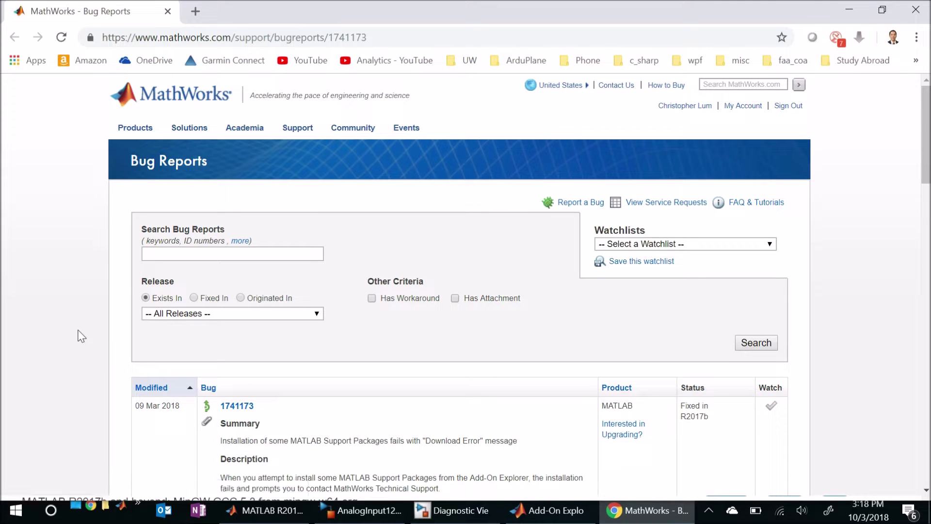
Download the win64 workaround zip from bug report 1741173's Attachments, accepting the MathWorks license.
scroll(77, 336, down, 3)
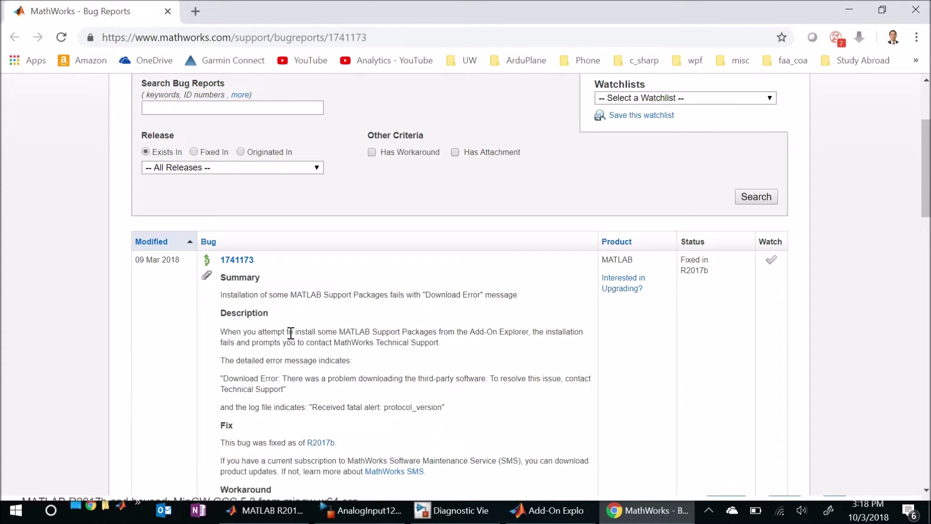
scroll(291, 332, down, 3)
scroll(290, 334, down, 2)
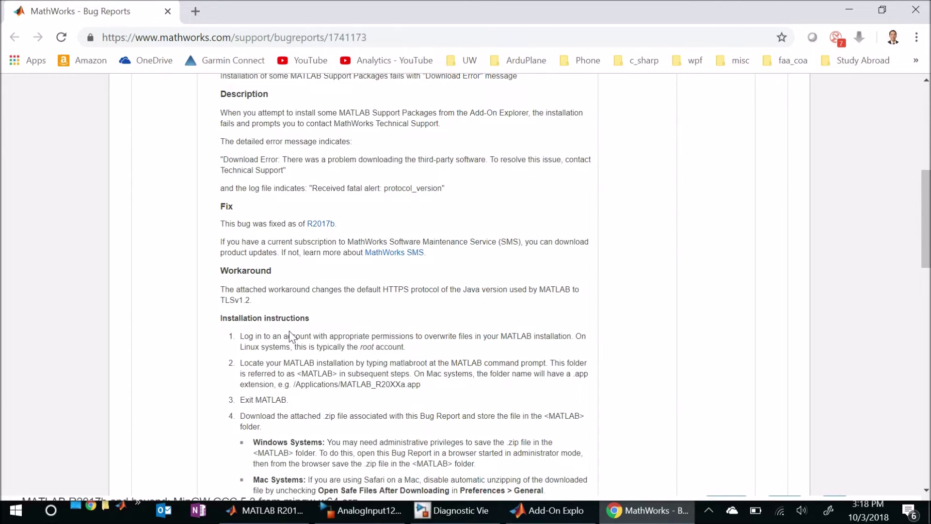
scroll(289, 335, down, 10)
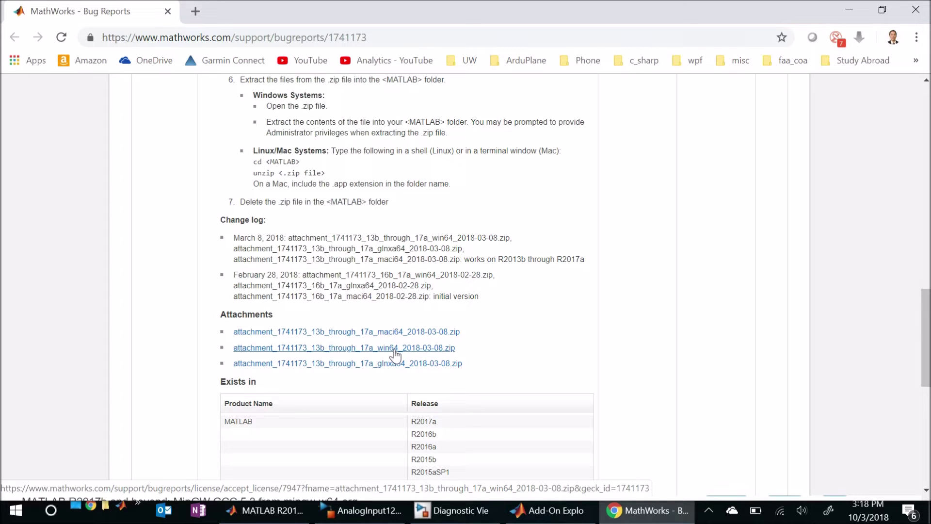
click(396, 348)
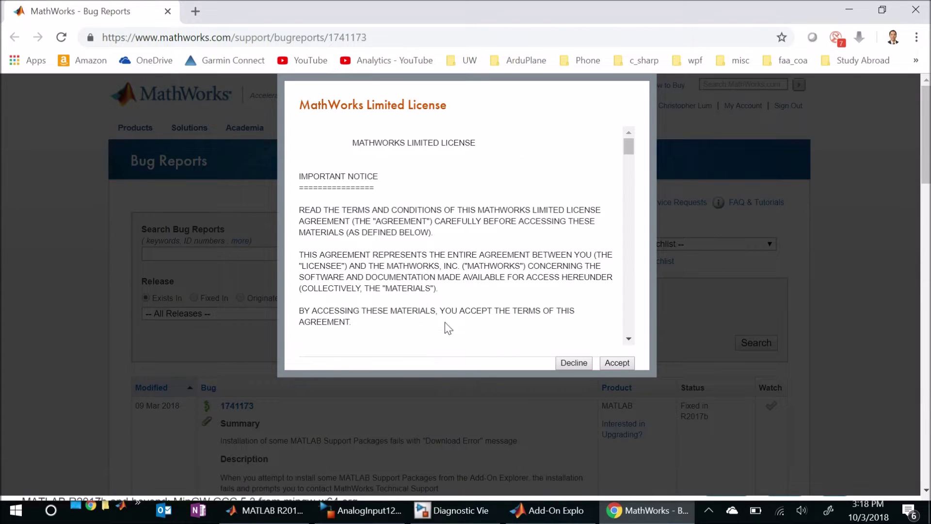
click(615, 364)
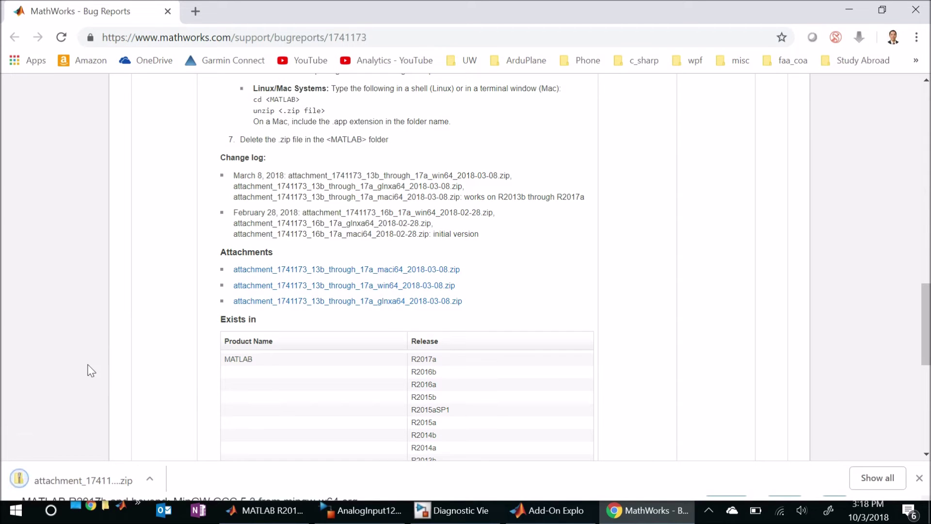
click(150, 480)
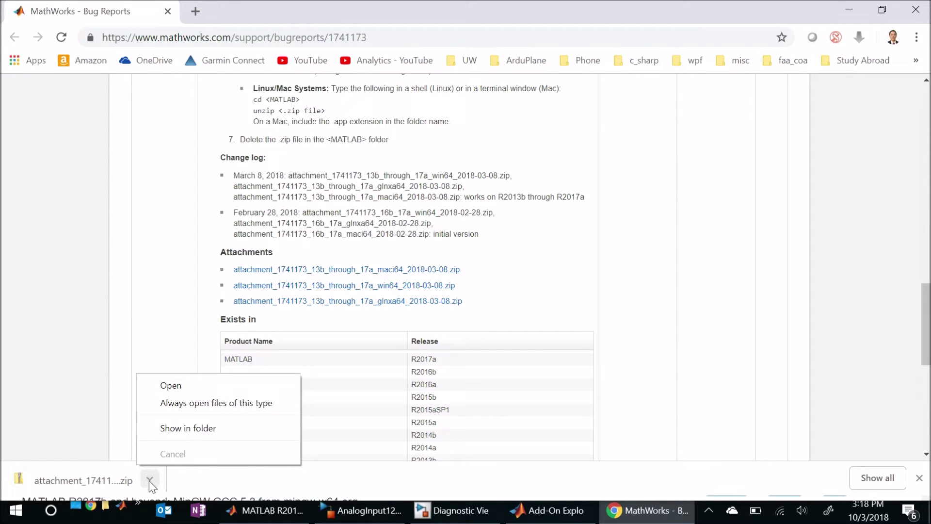
Extract the downloaded attachment zip to its default folder and open the extracted folder.
click(188, 428)
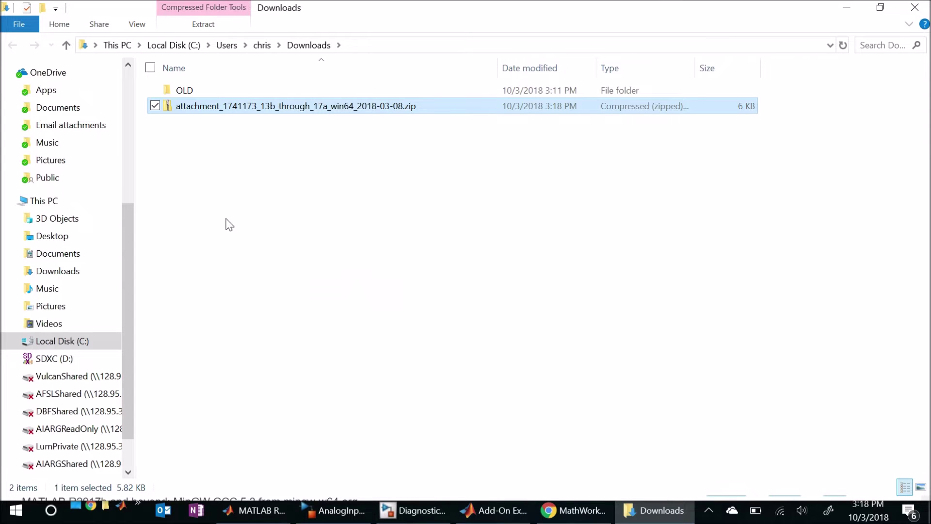
right_click(172, 108)
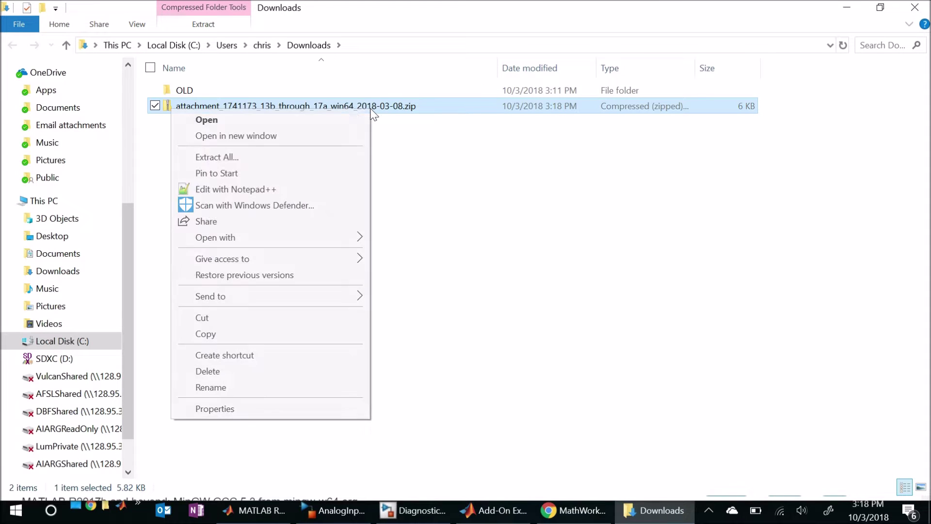
click(266, 158)
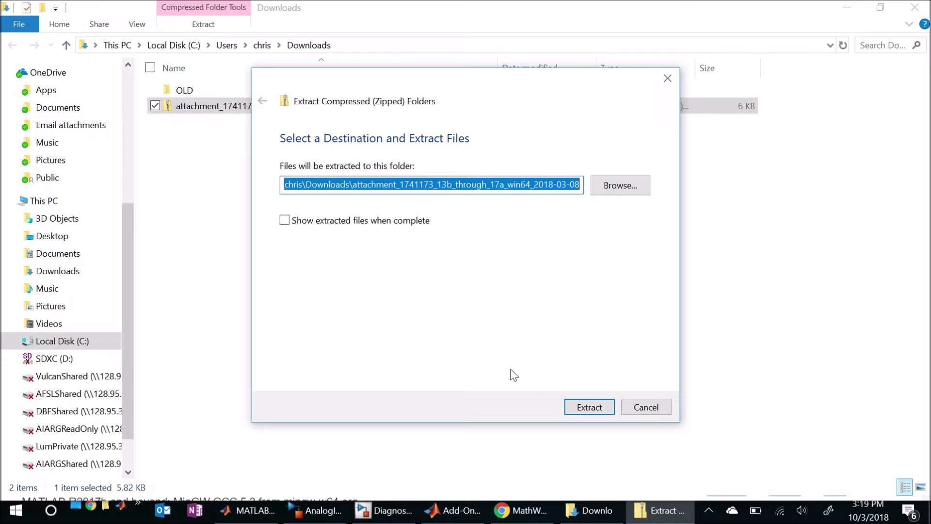
click(577, 409)
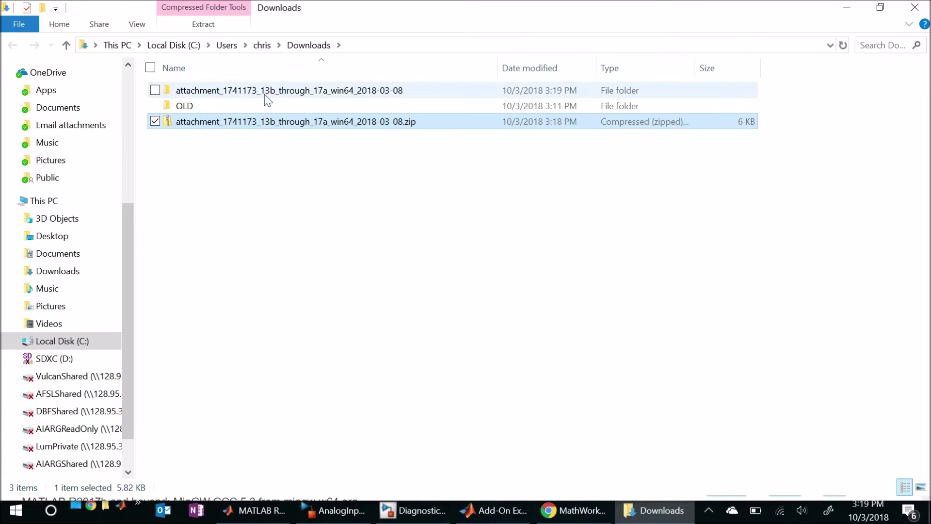
click(267, 94)
double_click(268, 94)
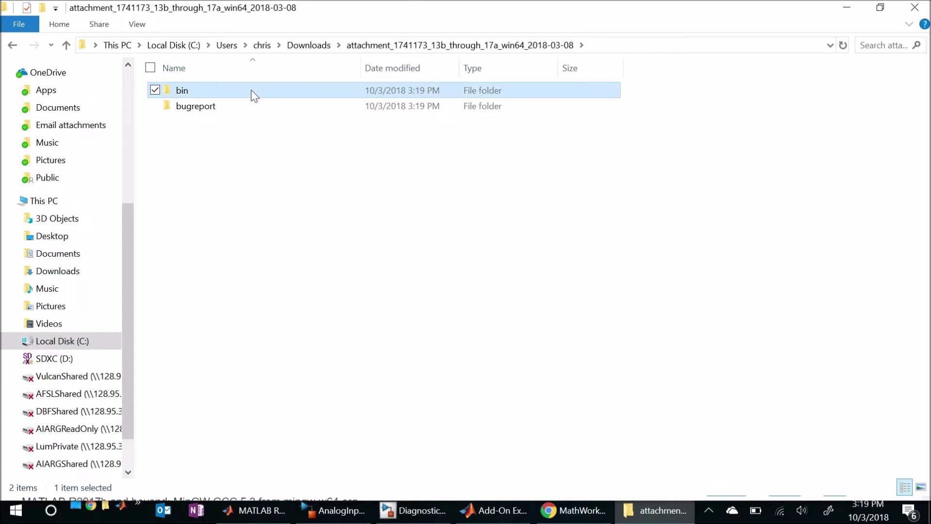
Inspect bin\win64\java.opts in Notepad++, then close the editor.
double_click(253, 94)
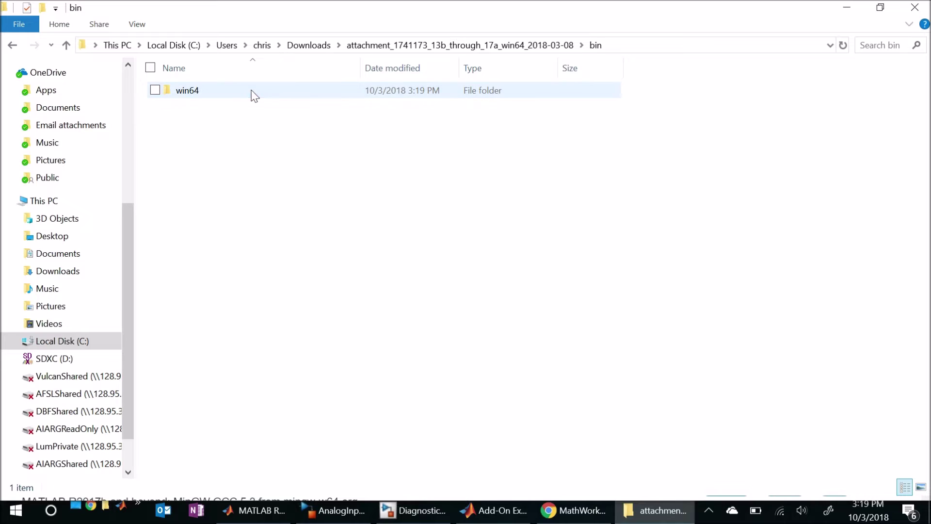
double_click(195, 94)
click(196, 94)
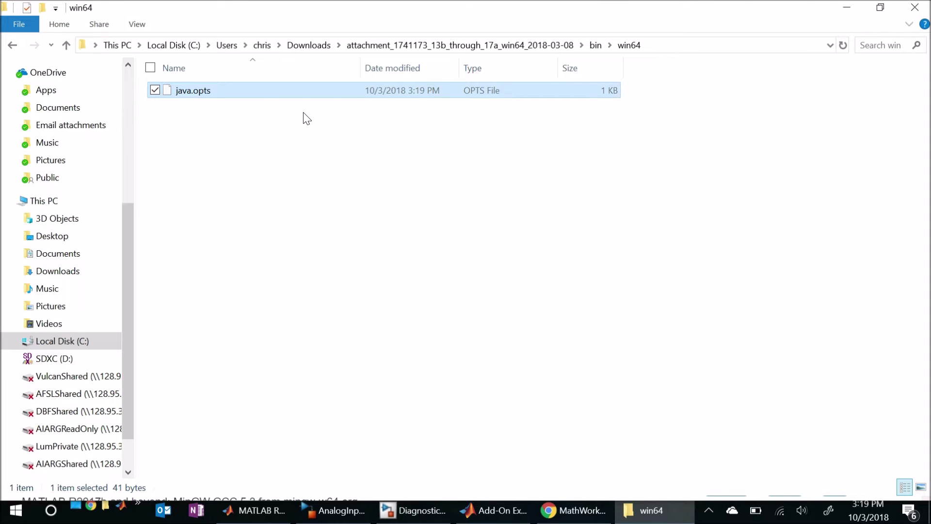
right_click(206, 97)
click(167, 122)
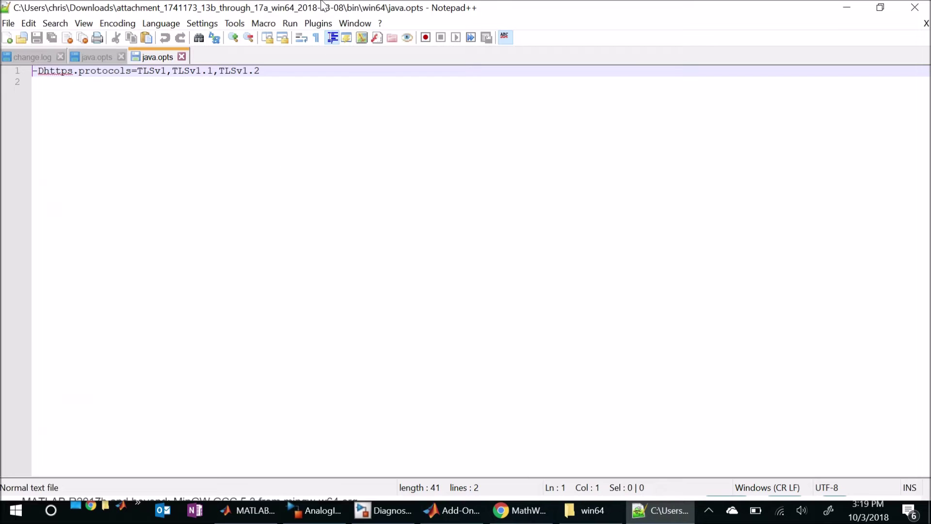
drag(323, 6, 453, 133)
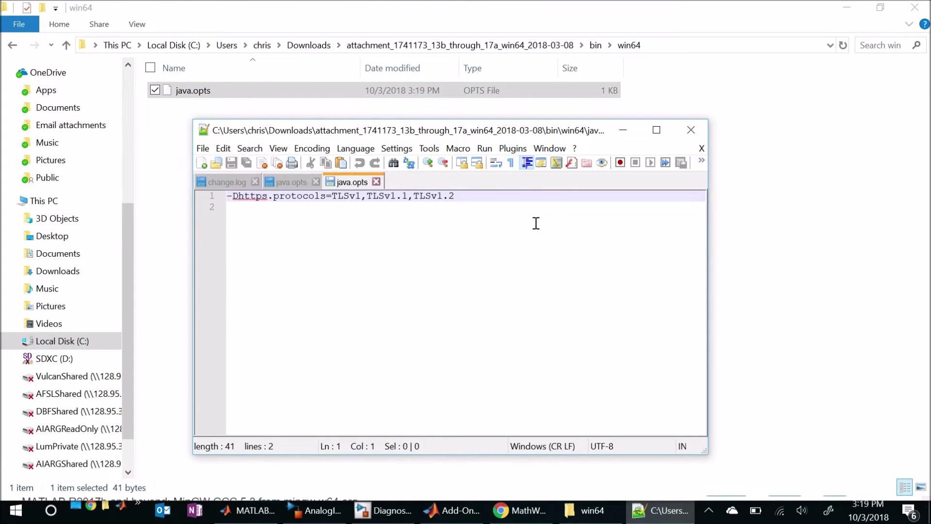
click(691, 130)
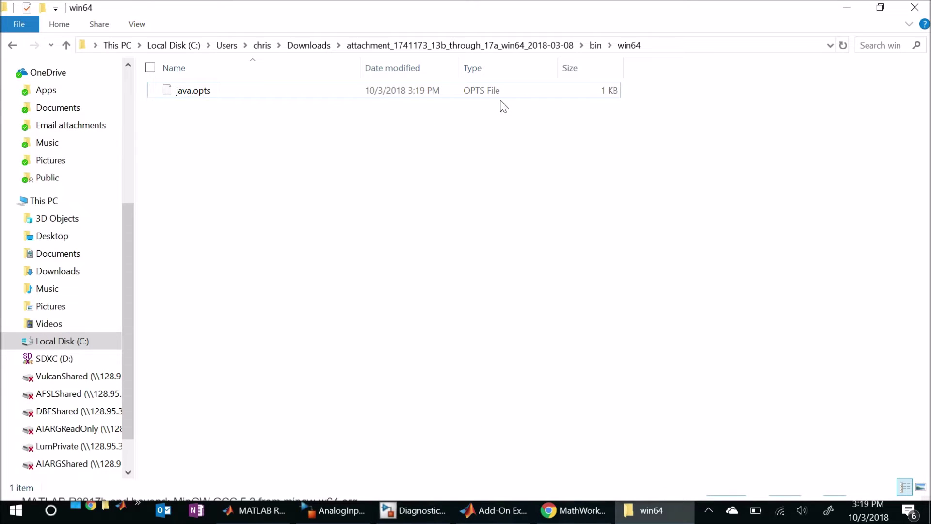
Go back up to the attachment folder, open its bugreport folder, and return to MATLAB.
click(596, 45)
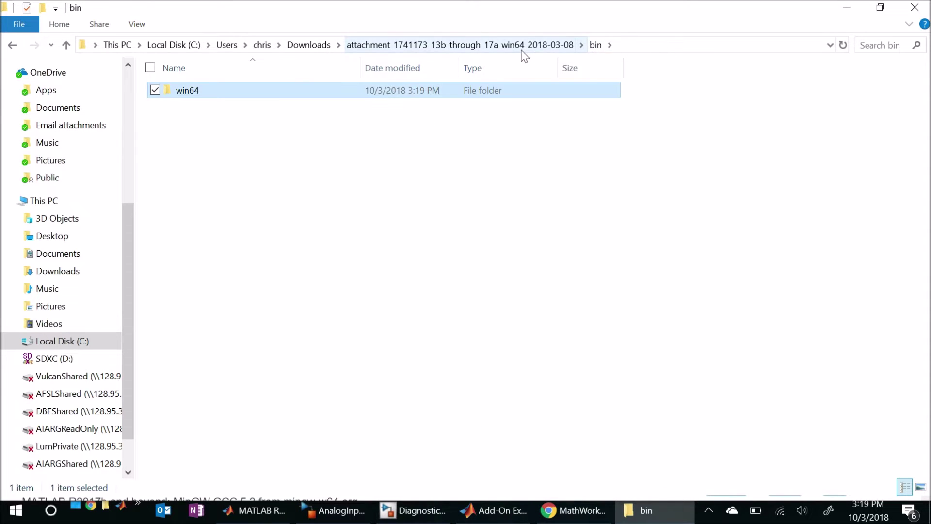
click(518, 48)
double_click(212, 112)
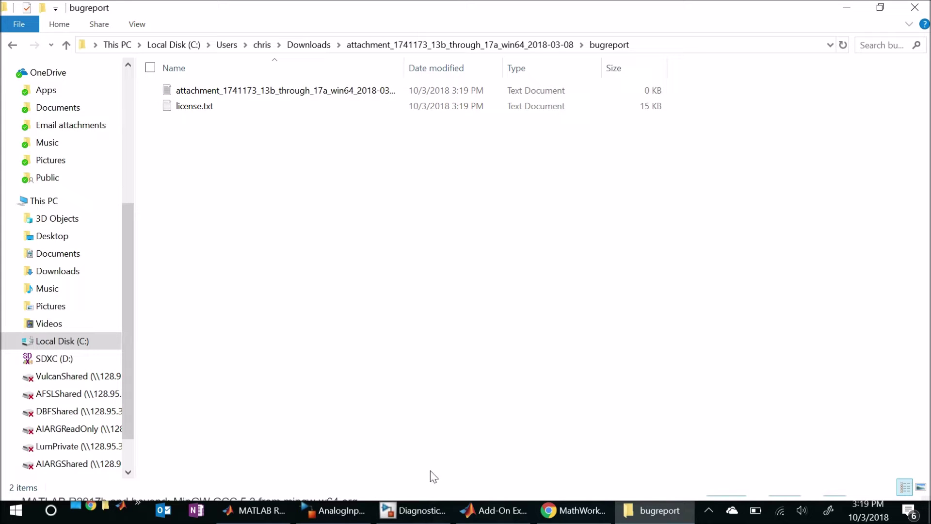
click(257, 513)
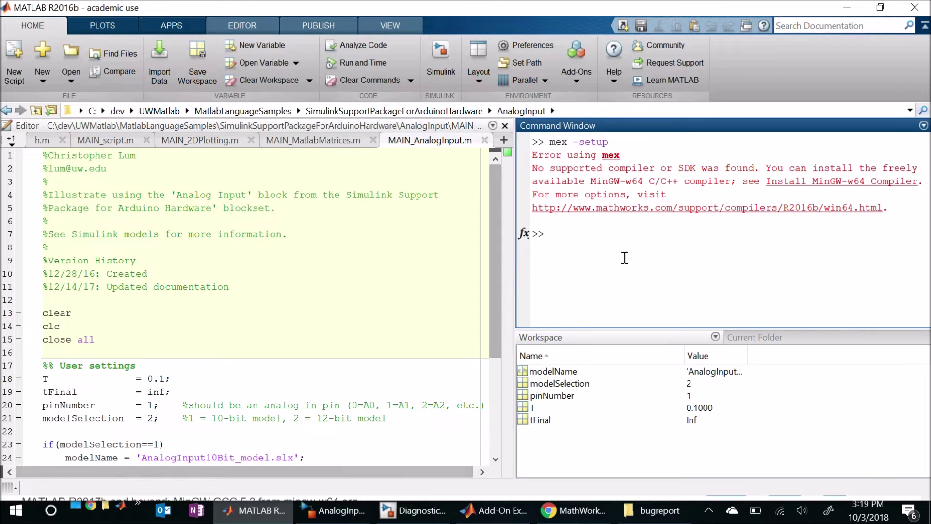
Run matlabroot and copy the printed path C:\Program Files\MATLAB\R2016b.
text(mat)
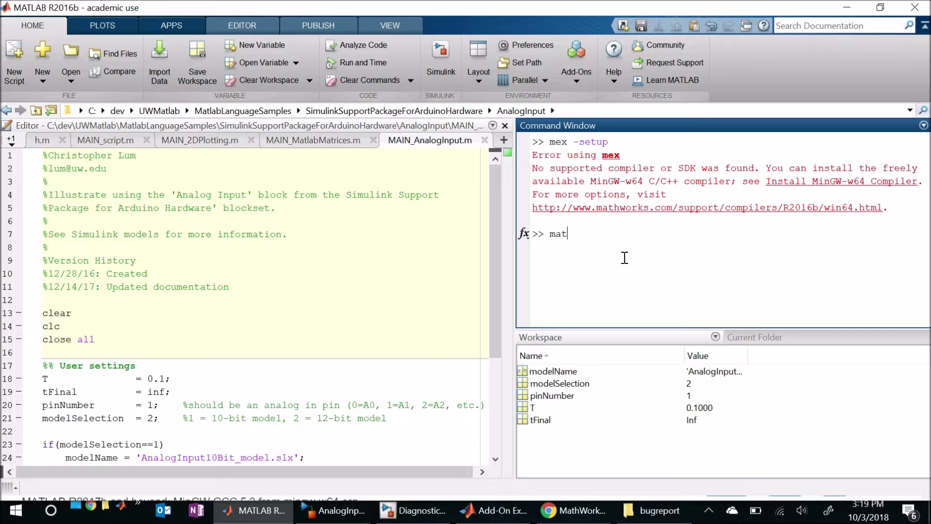
text(labroot)
key(Return)
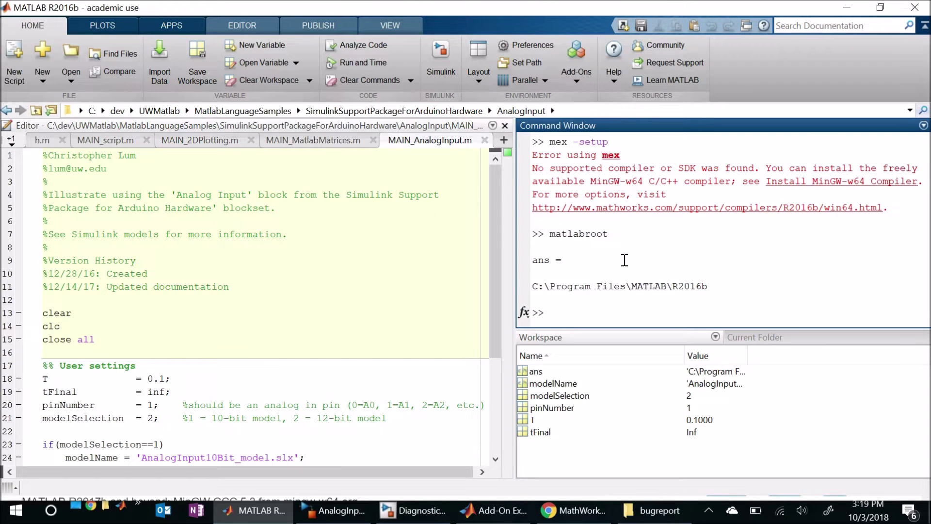
drag(708, 286, 532, 287)
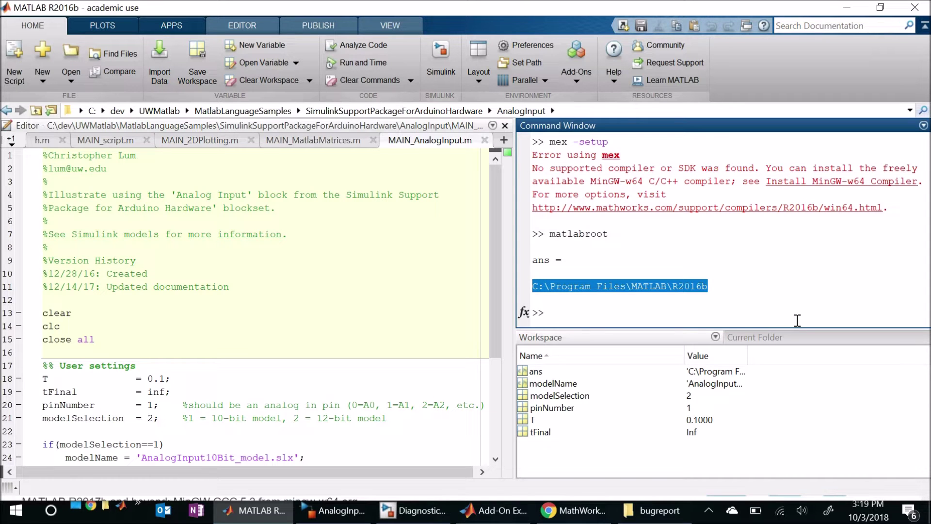
right_click(655, 287)
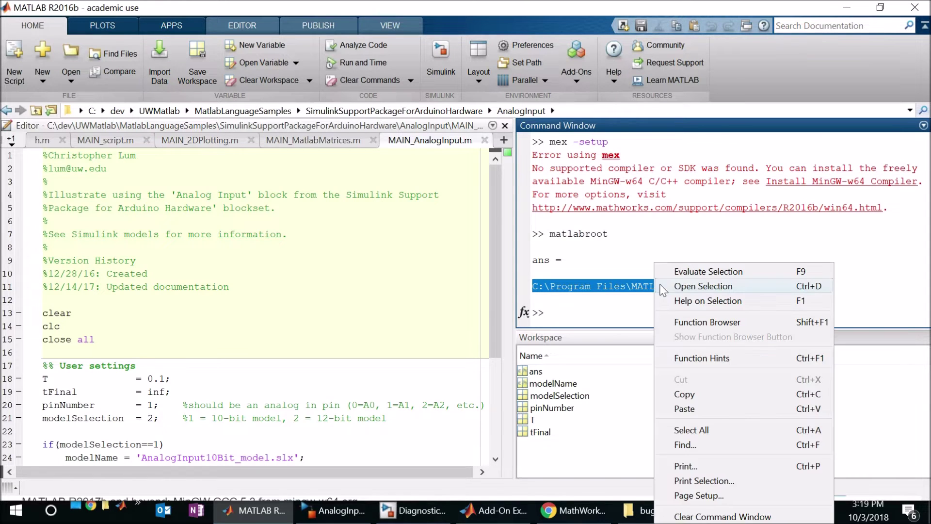
click(684, 394)
click(600, 312)
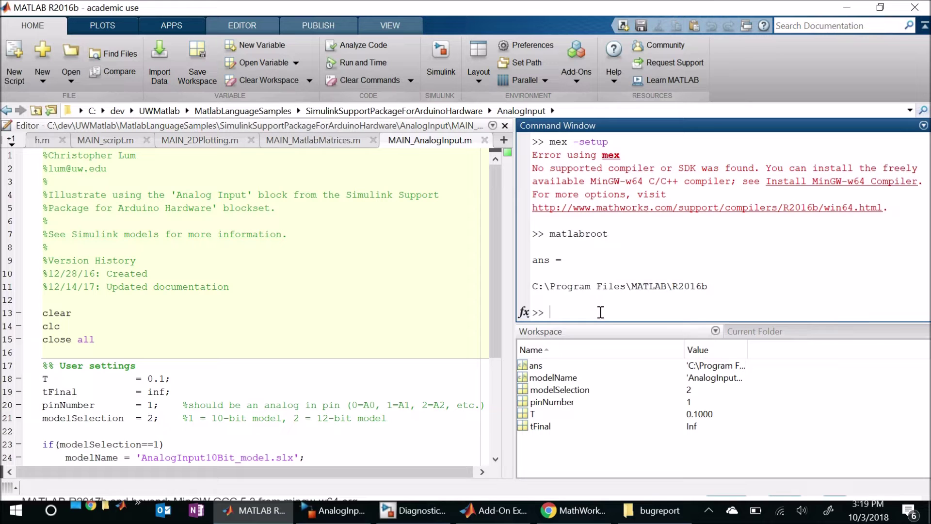
click(655, 512)
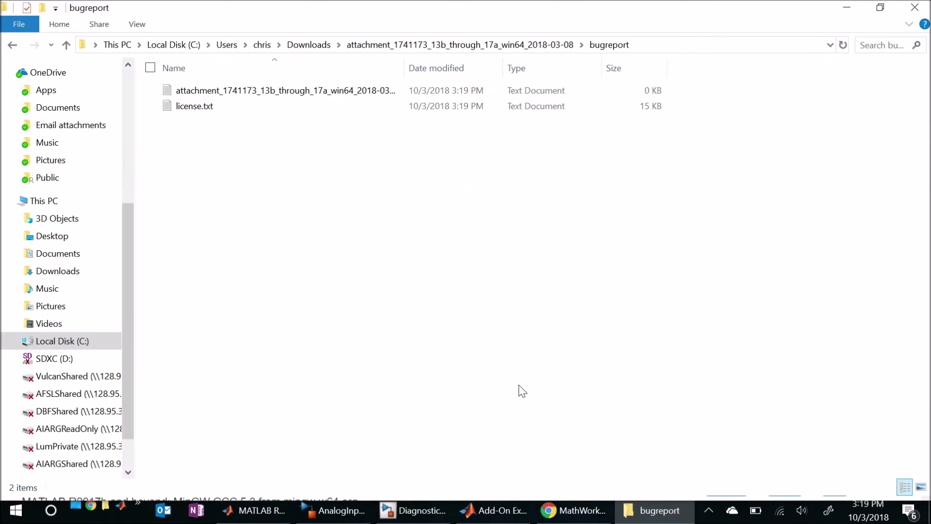
Snap the bugreport folder right and a new Explorer window left at C:\Program Files\MATLAB\R2016b.
key(super+Right)
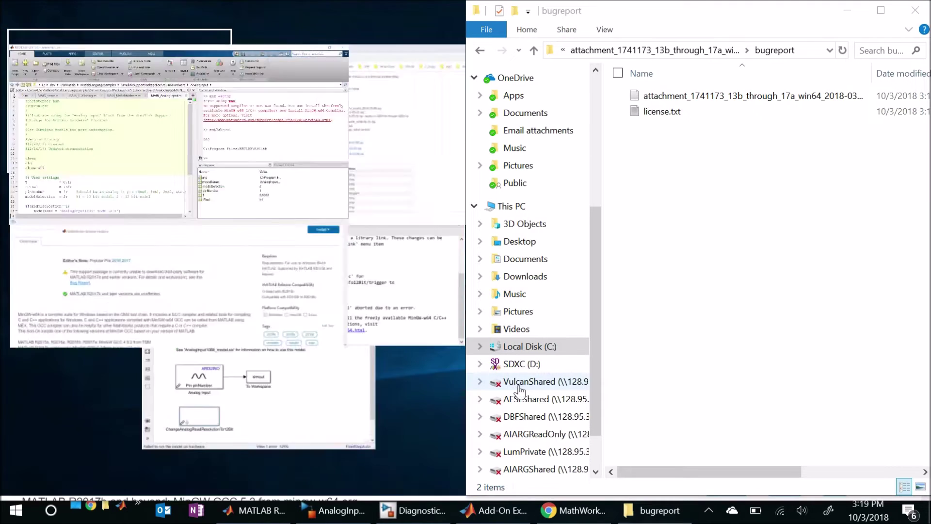
click(87, 454)
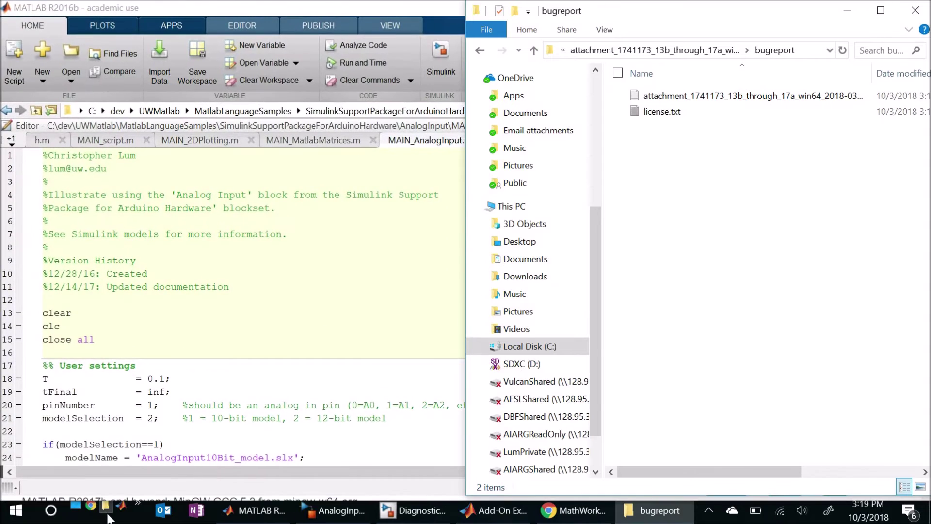
click(105, 506)
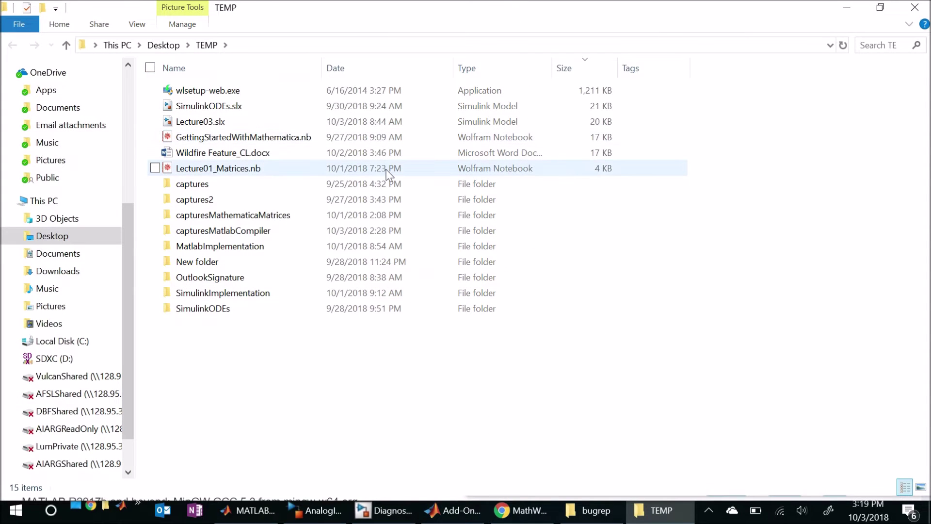
key(super+Left)
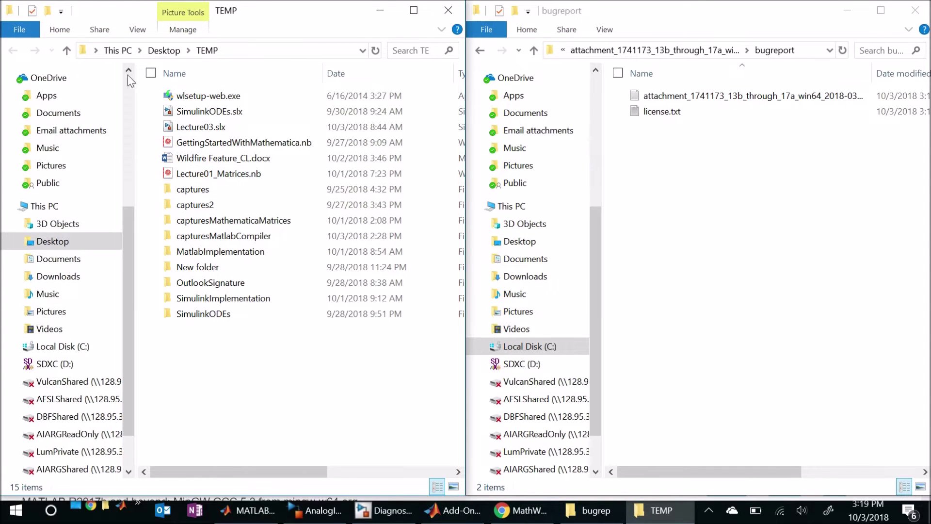
click(241, 48)
right_click(241, 49)
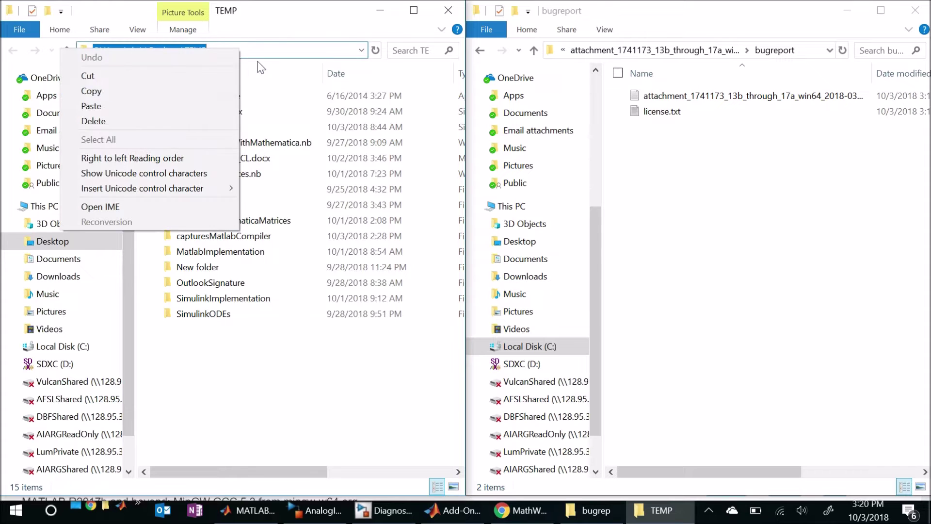
click(174, 102)
key(Return)
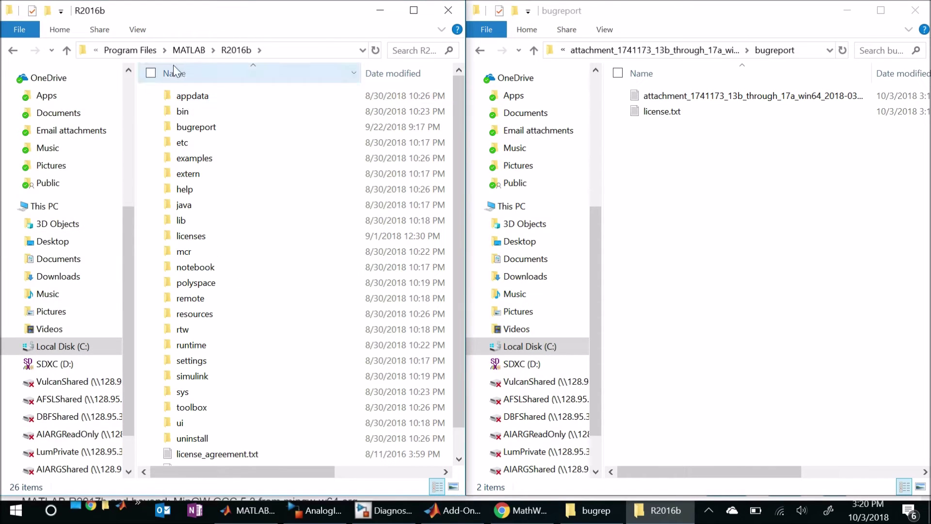
click(313, 43)
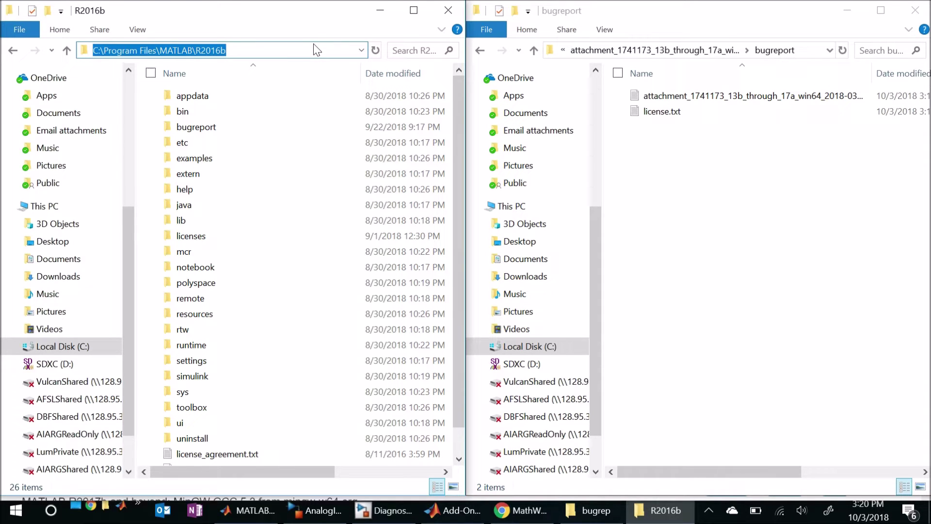
Go up to the attachment's top folder and compare its bin and bugreport folders with the install's.
click(716, 52)
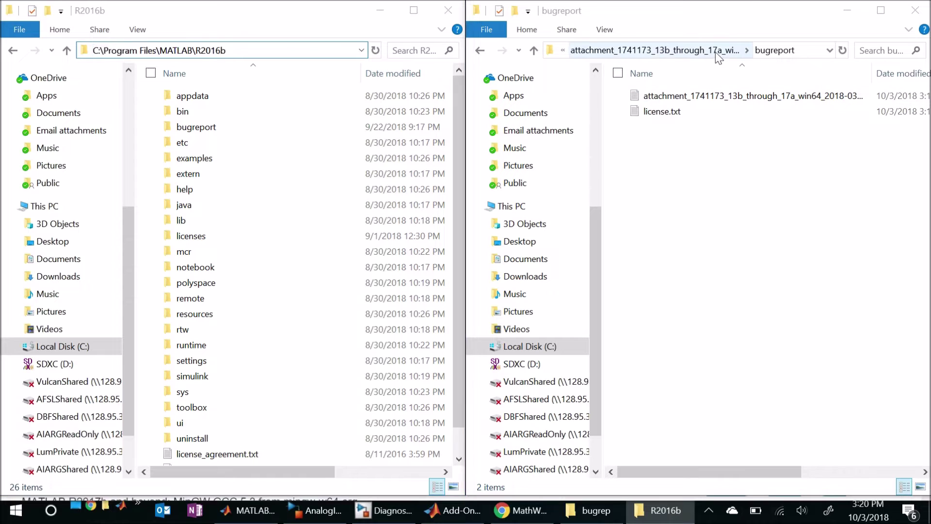
click(715, 52)
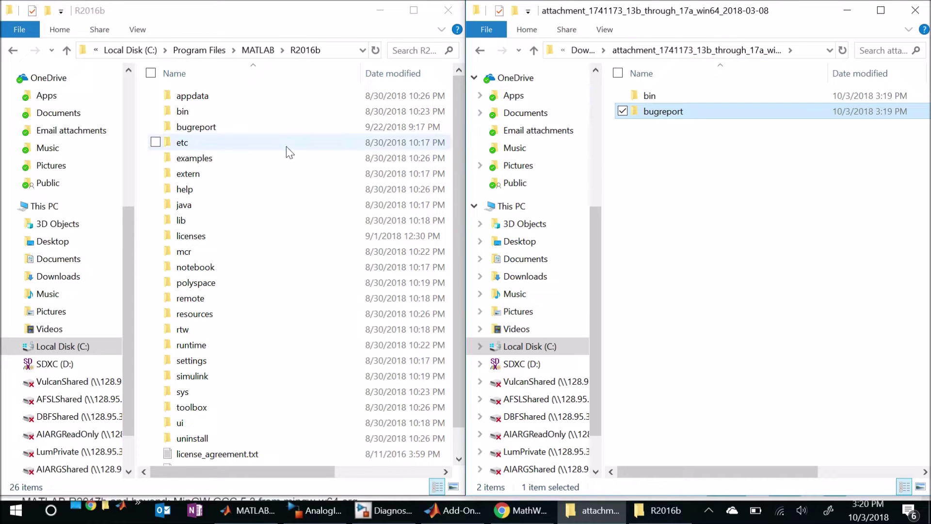
click(650, 97)
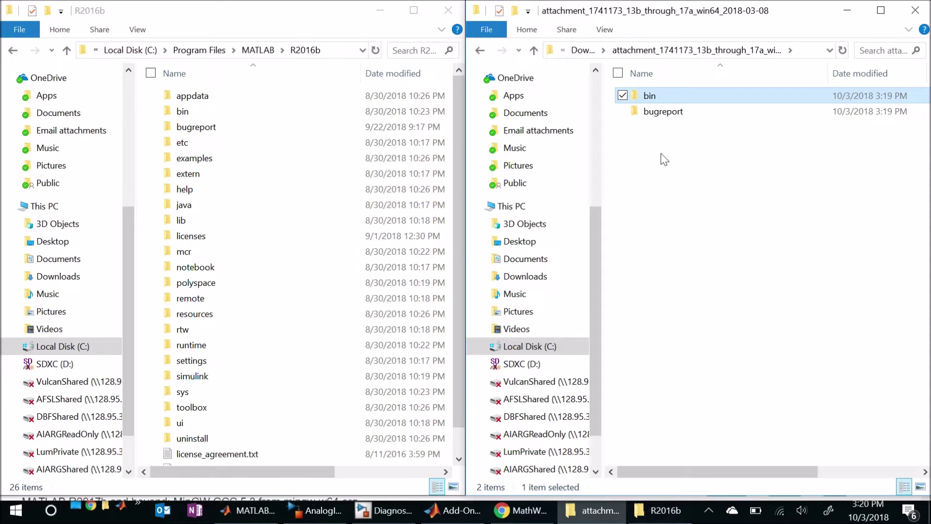
click(209, 113)
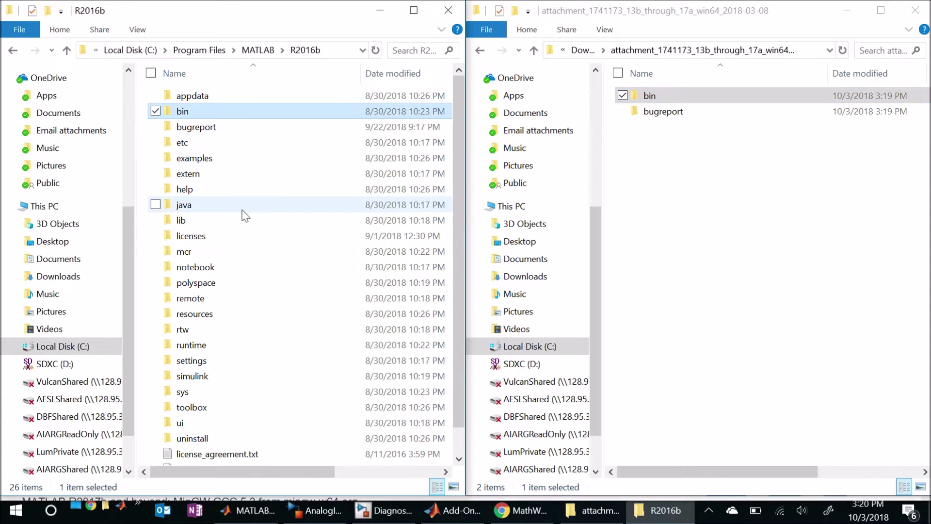
click(675, 113)
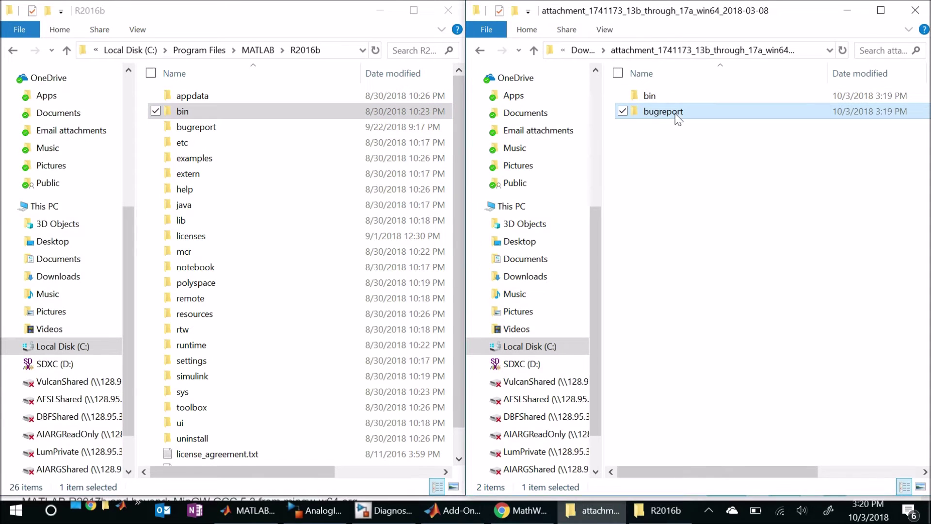
ctrl+click(196, 126)
click(263, 176)
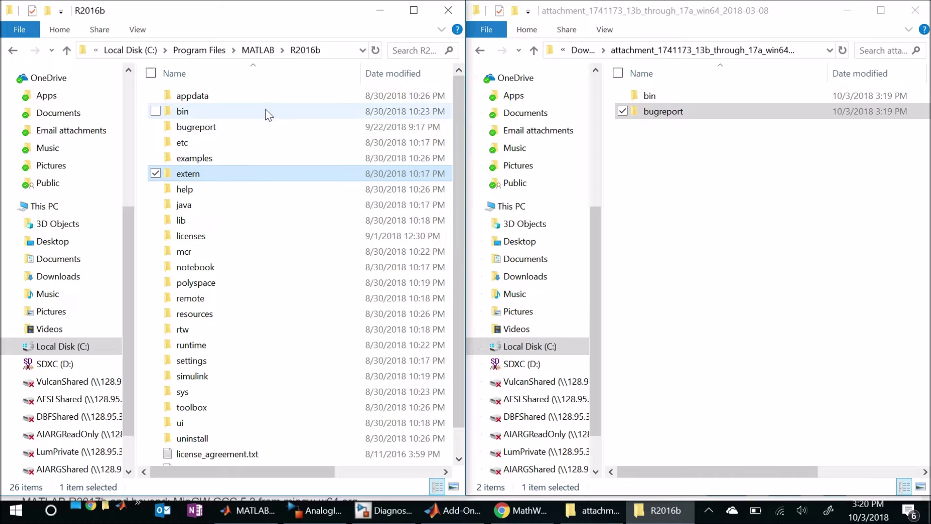
mouse_move(268, 115)
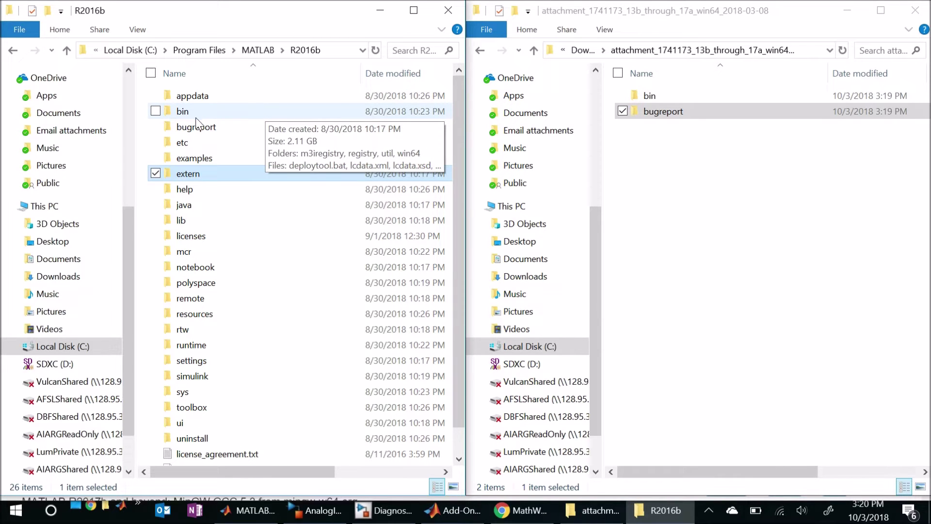
Open bin\win64 in both the patch attachment and the R2016b install windows.
click(651, 98)
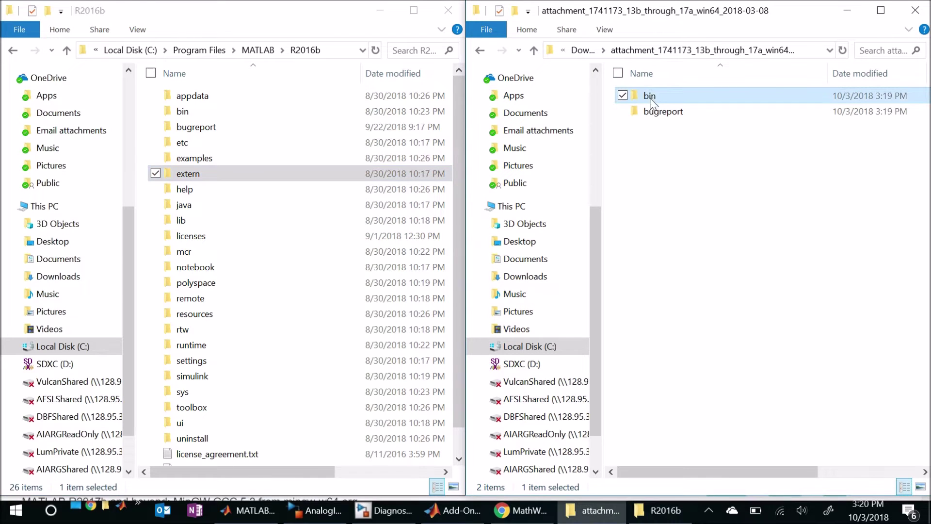
double_click(651, 97)
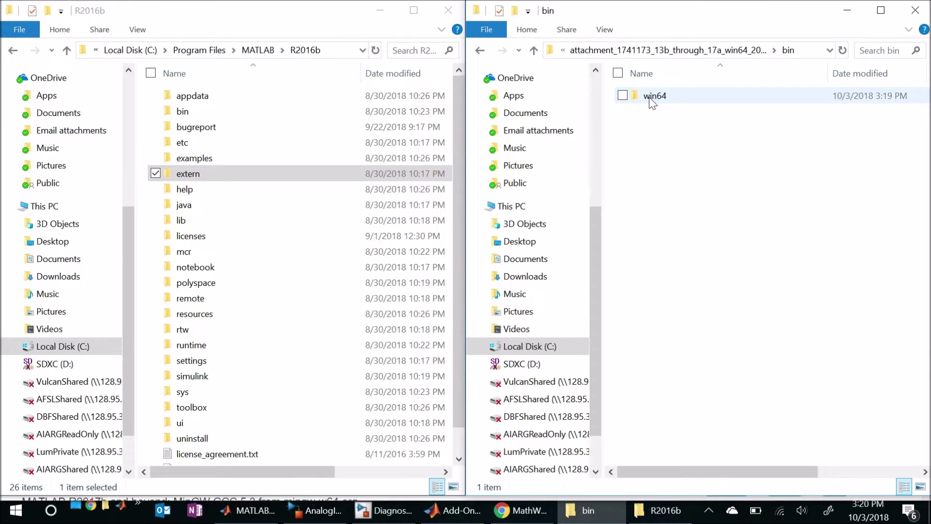
double_click(651, 97)
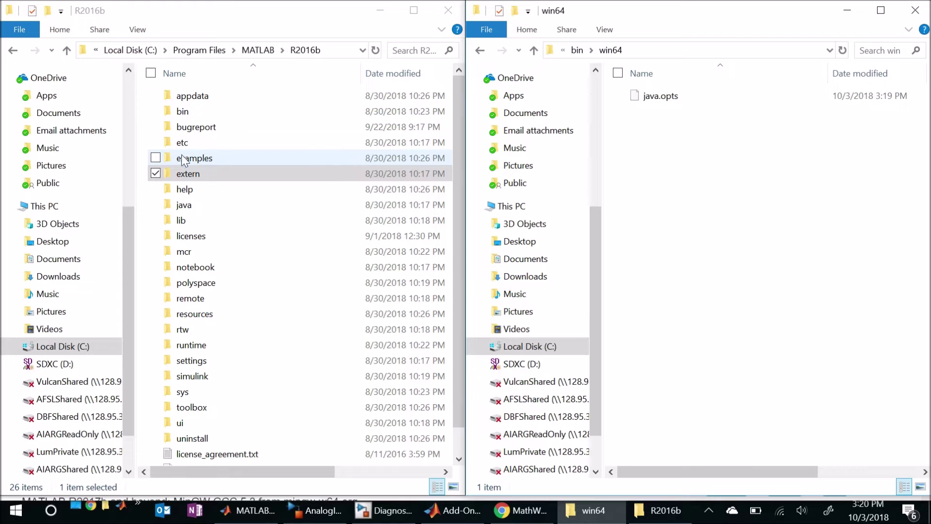
double_click(186, 115)
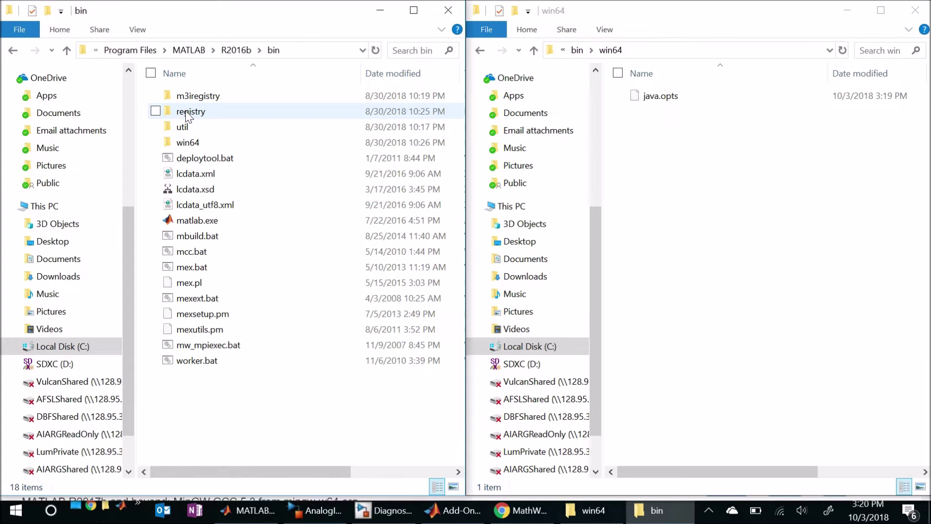
double_click(188, 144)
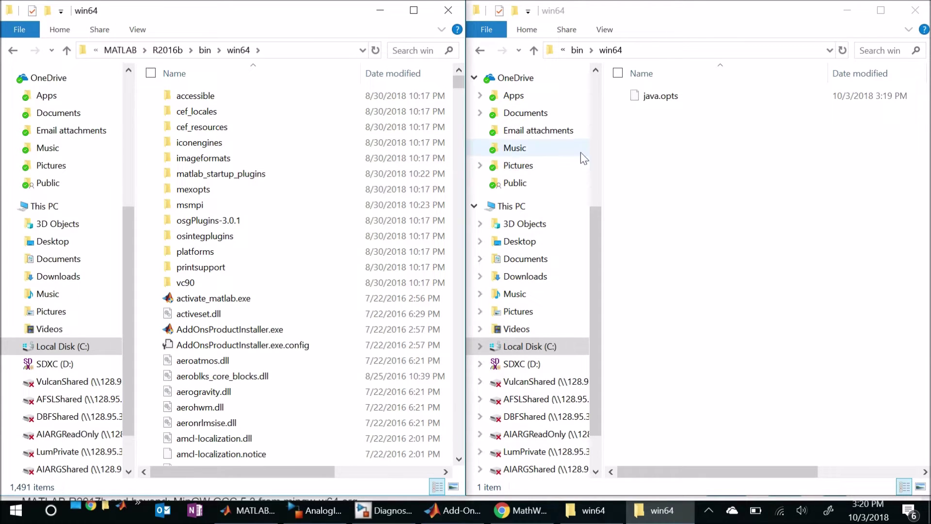
click(399, 50)
text(java)
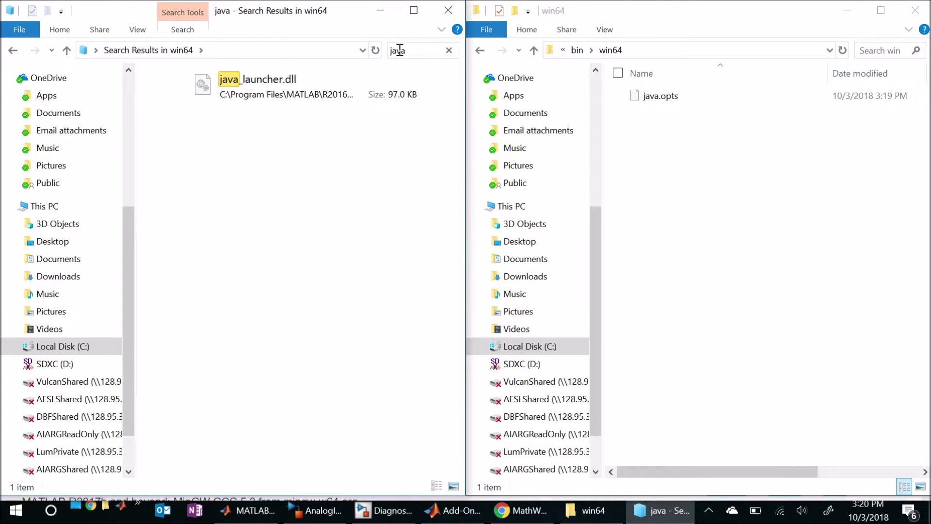
key(ctrl+a)
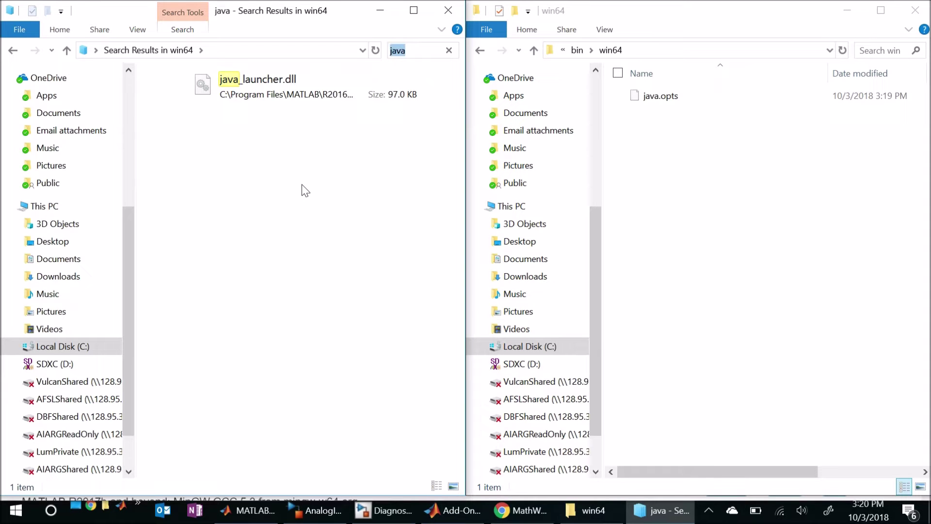
key(BackSpace)
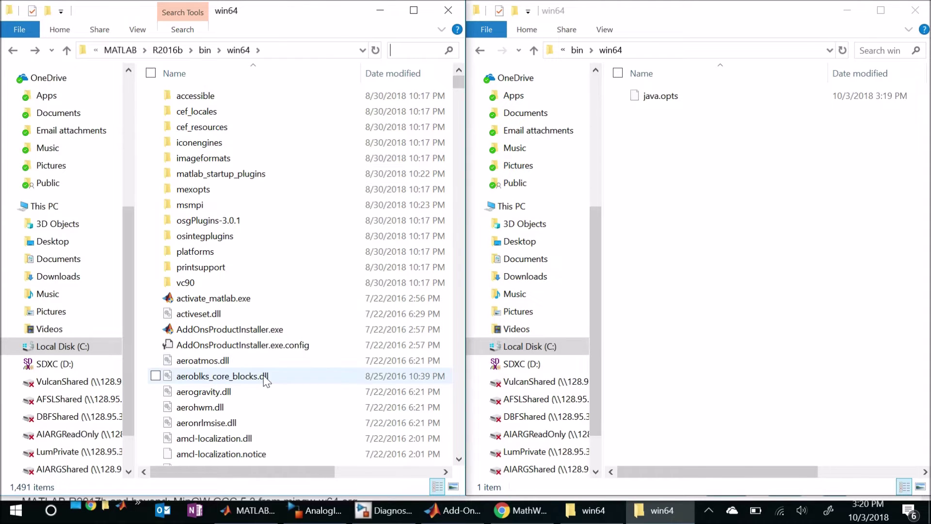
Copy the patch's java.opts into R2016b\bin\win64, granting administrator permission.
click(668, 98)
right_click(669, 98)
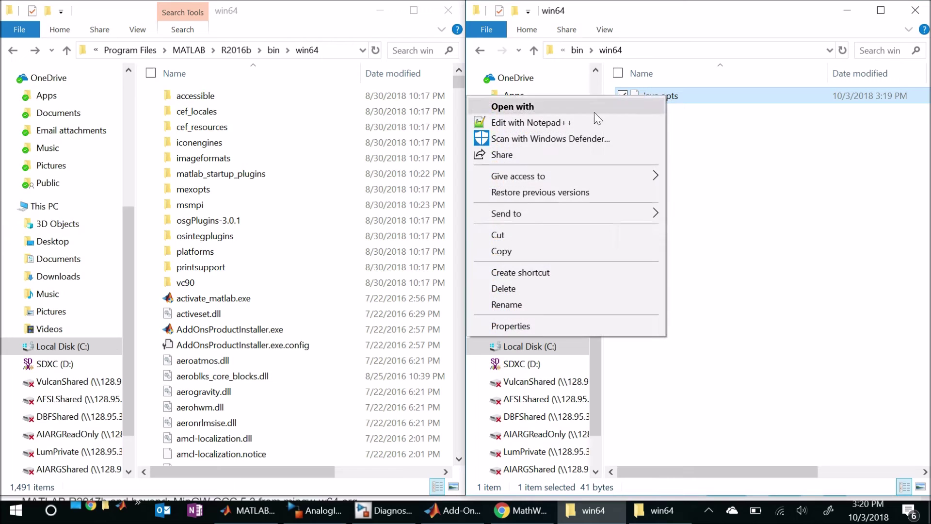
click(572, 248)
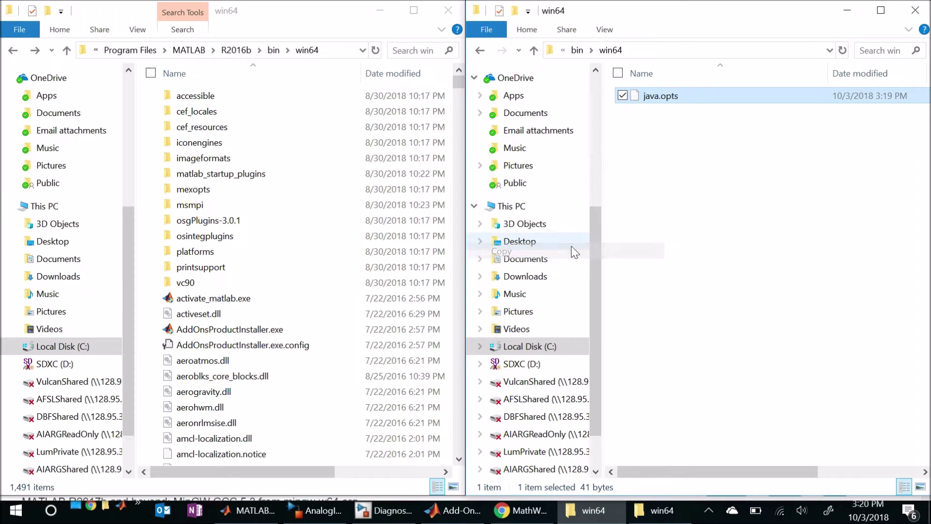
click(304, 384)
key(ctrl+v)
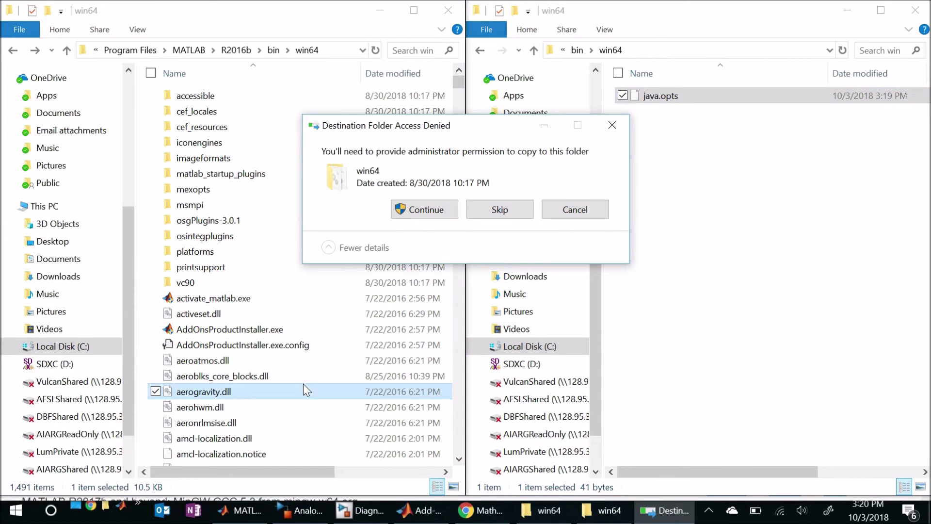
click(426, 213)
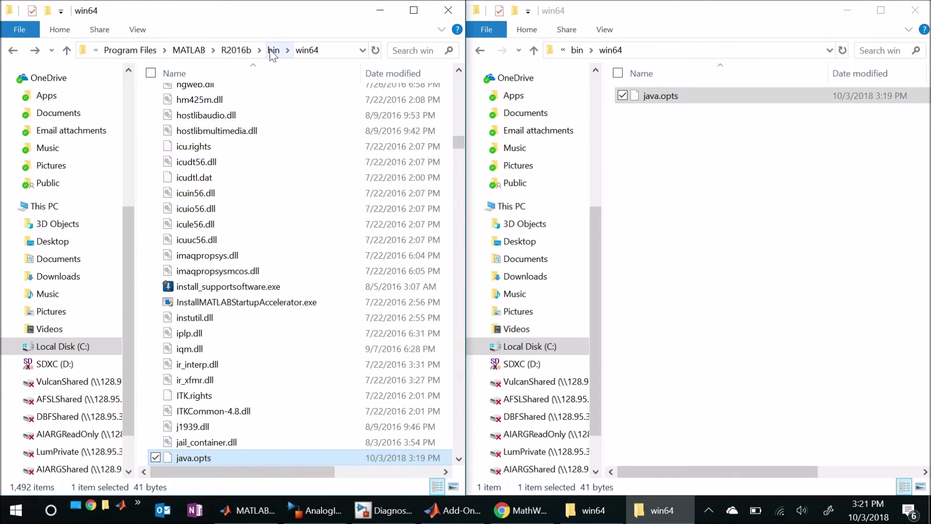
click(238, 51)
Navigate the patch window and the R2016b window to their bugreport folders.
click(652, 51)
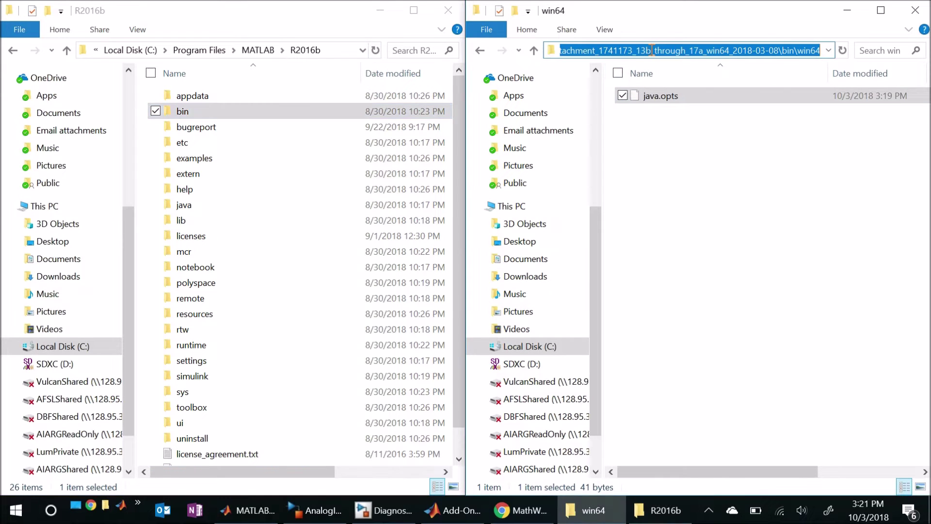
click(723, 156)
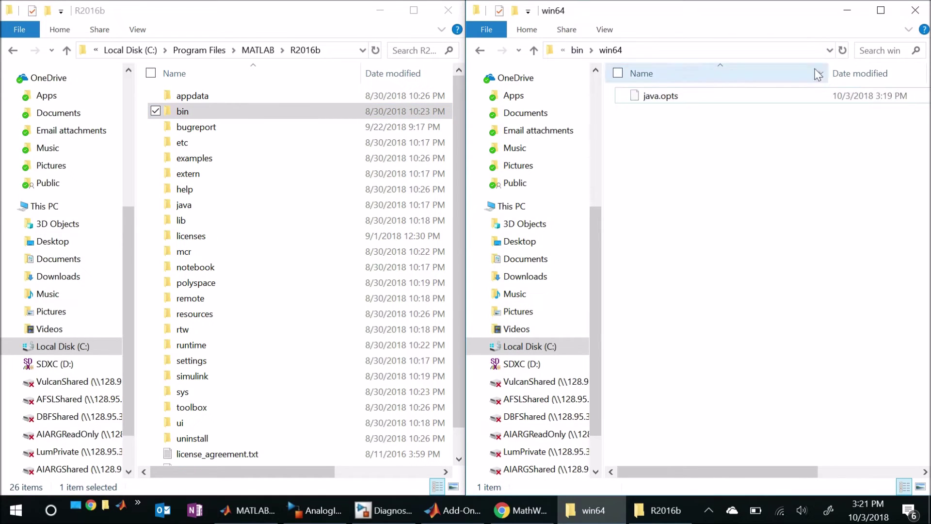
click(534, 51)
click(534, 51)
double_click(652, 116)
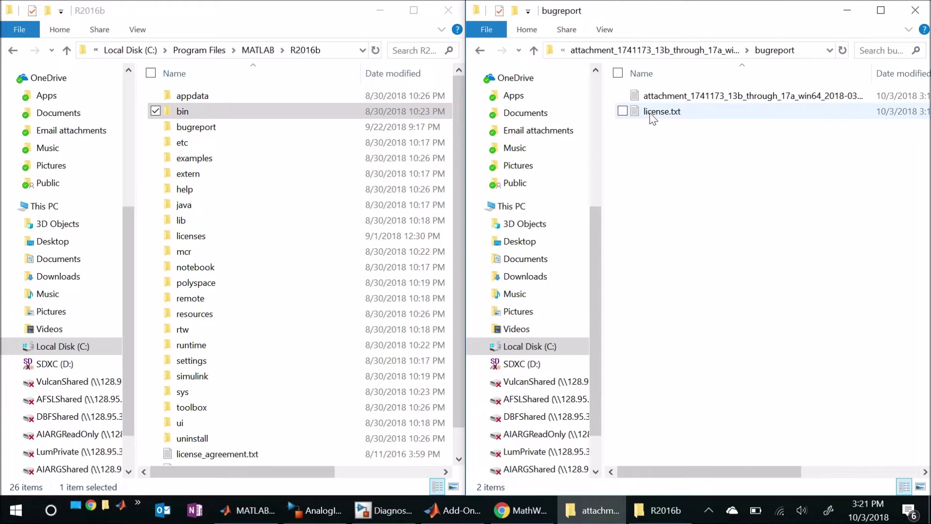
double_click(196, 127)
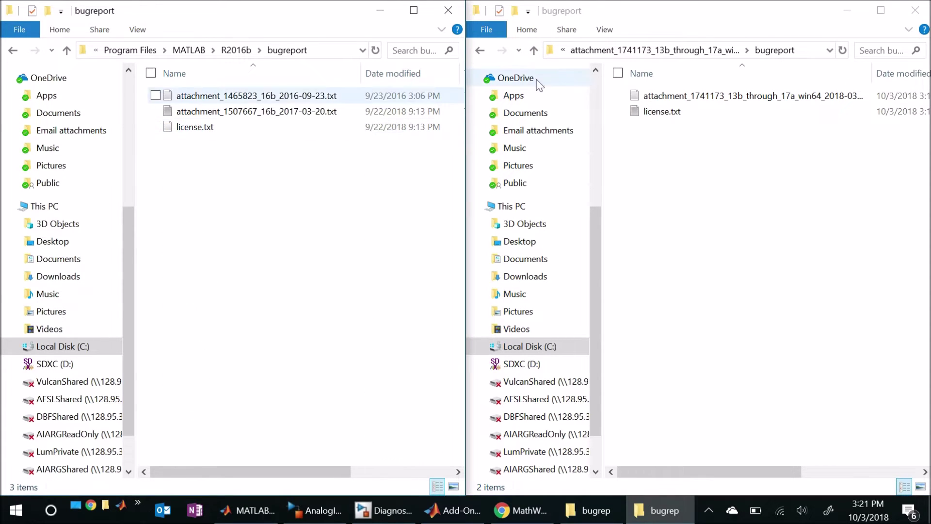
Copy the patch's 13b-through-17a attachment text file into R2016b\bugreport with administrator permission.
click(741, 99)
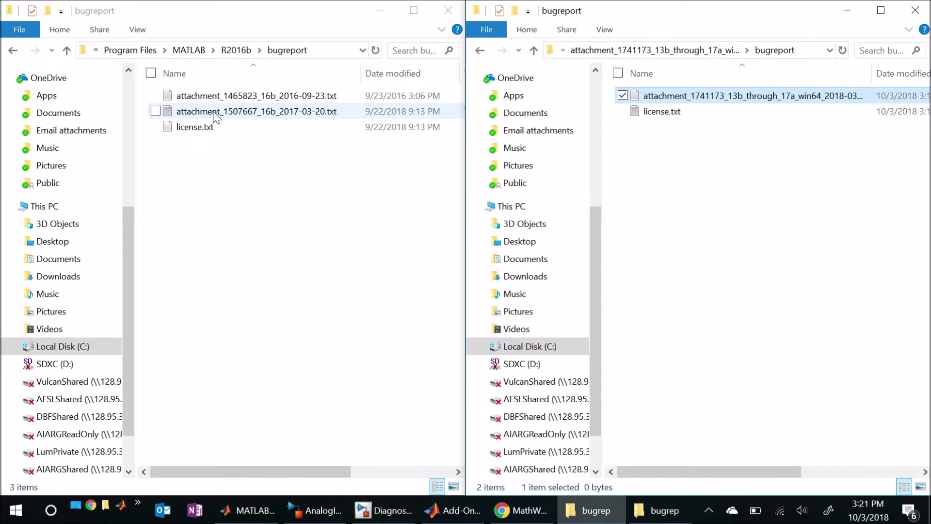
right_click(674, 102)
click(571, 304)
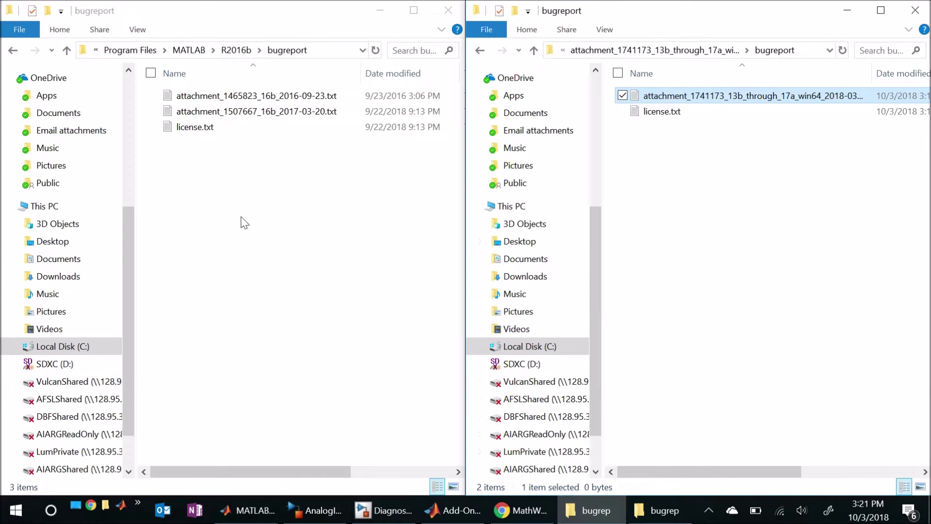
right_click(212, 192)
click(145, 293)
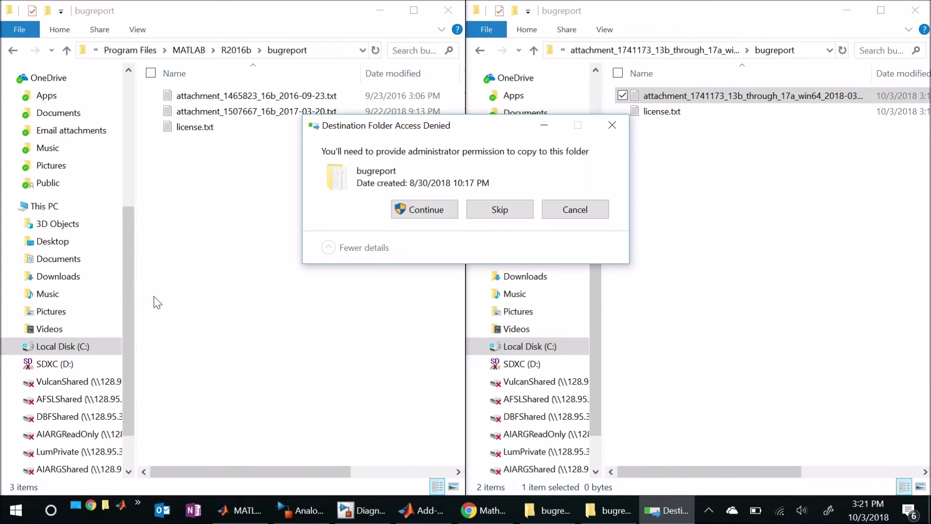
click(425, 209)
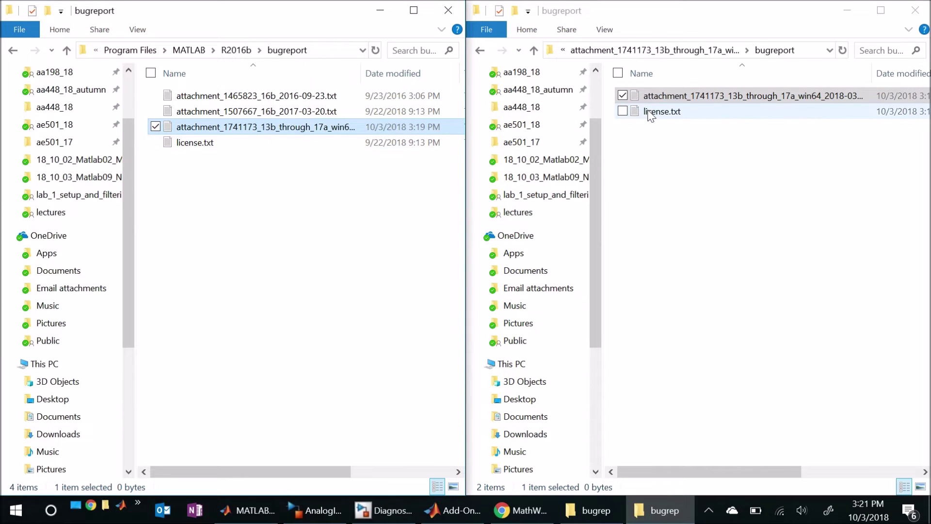
Copy R2016b's original bugreport license.txt into the Desktop TEMP folder.
click(209, 146)
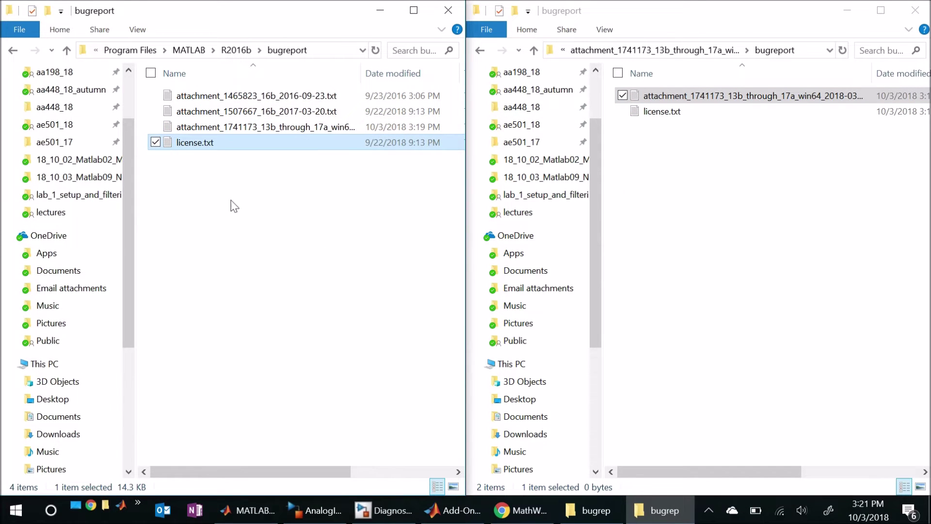
right_click(209, 146)
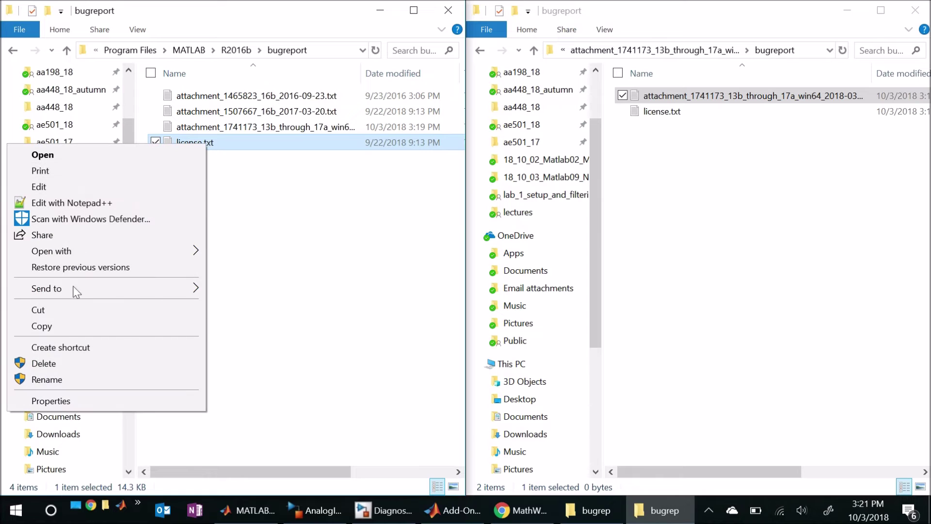
click(71, 322)
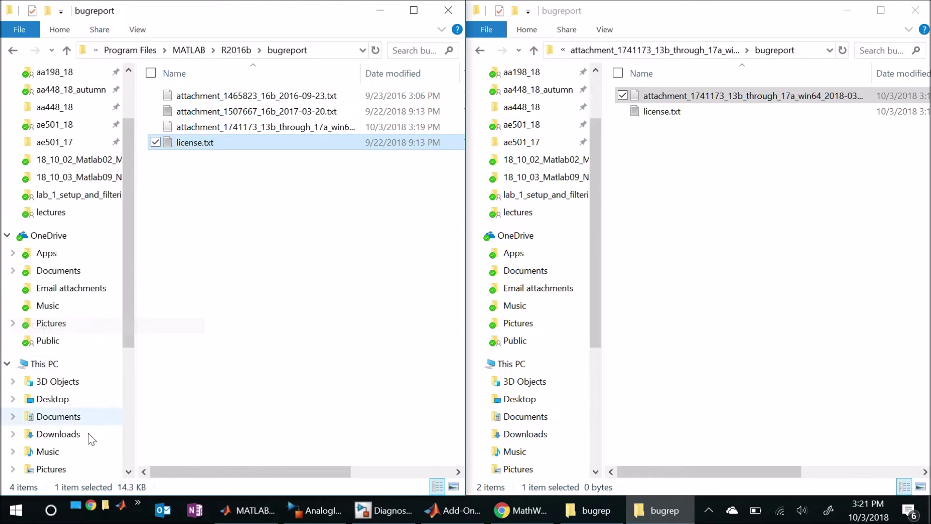
click(105, 505)
right_click(217, 346)
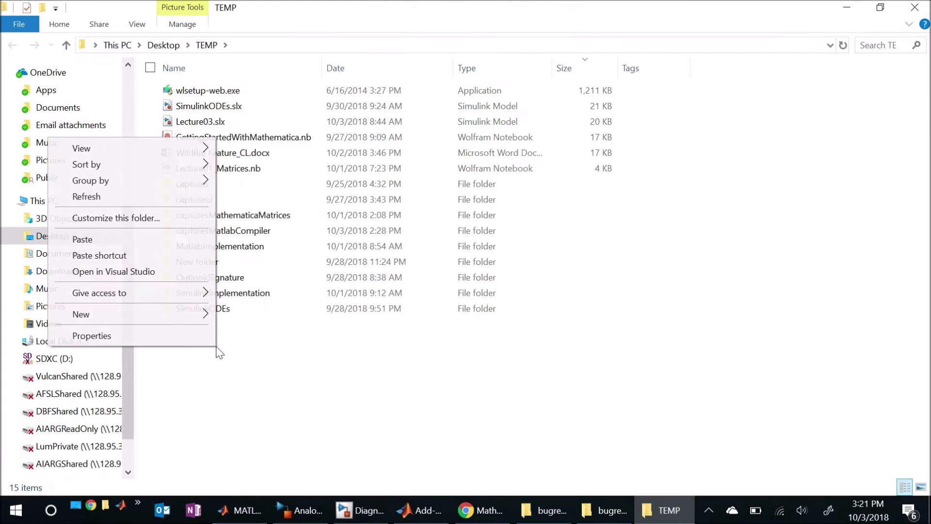
click(139, 240)
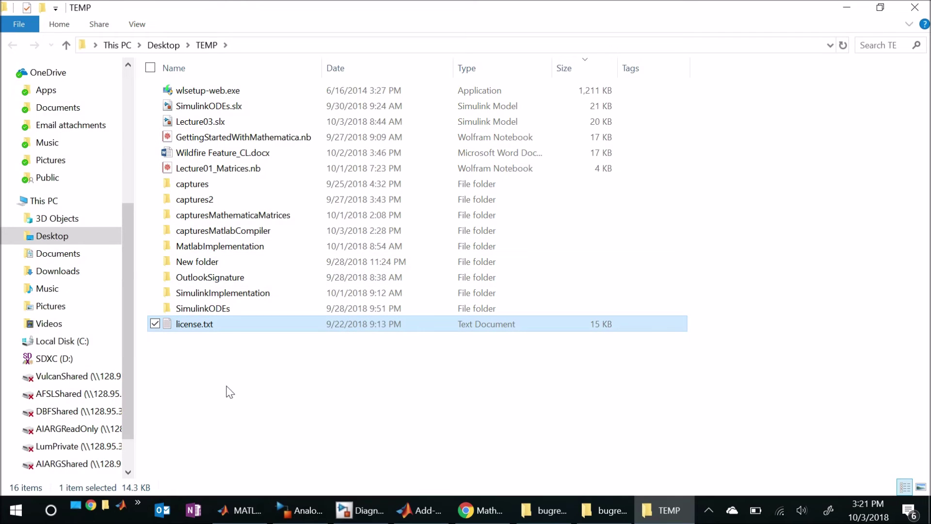
Rename the backed-up copy in TEMP to license_OLD.txt.
click(203, 325)
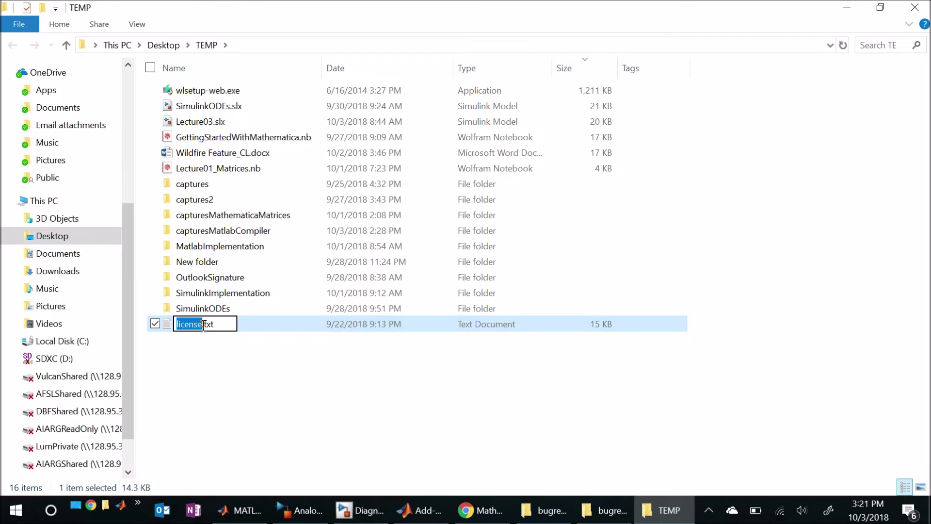
key(Right)
text(_OLD)
key(Return)
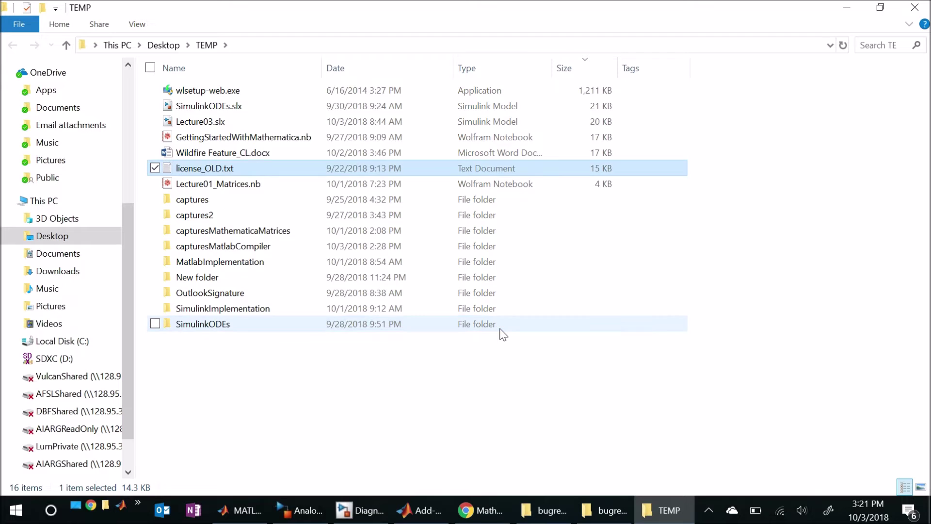
Replace R2016b's bugreport license.txt with the patch's version as administrator, closing TEMP and that window.
click(354, 369)
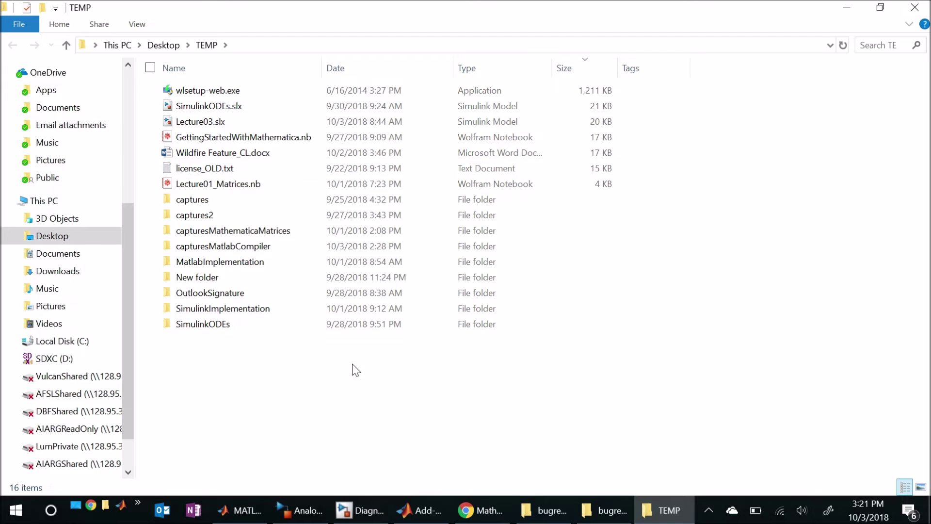
click(915, 7)
click(657, 113)
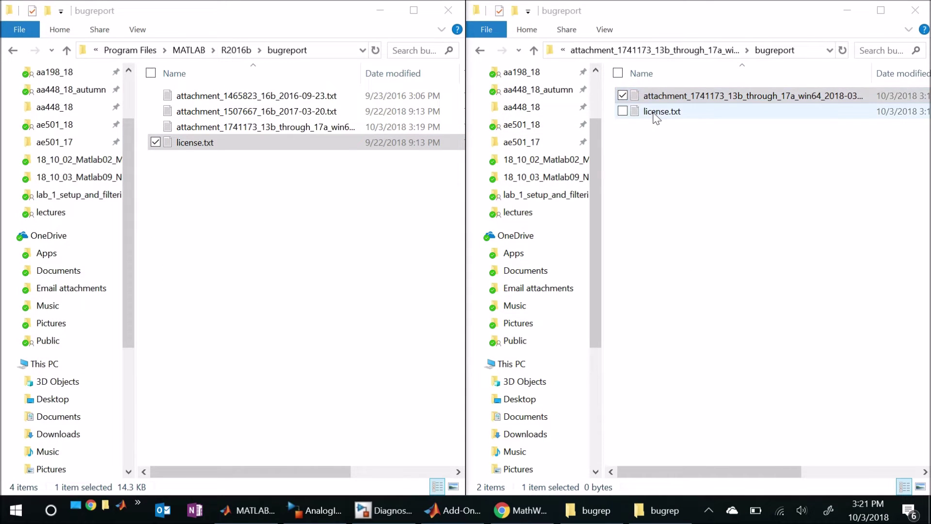
right_click(658, 113)
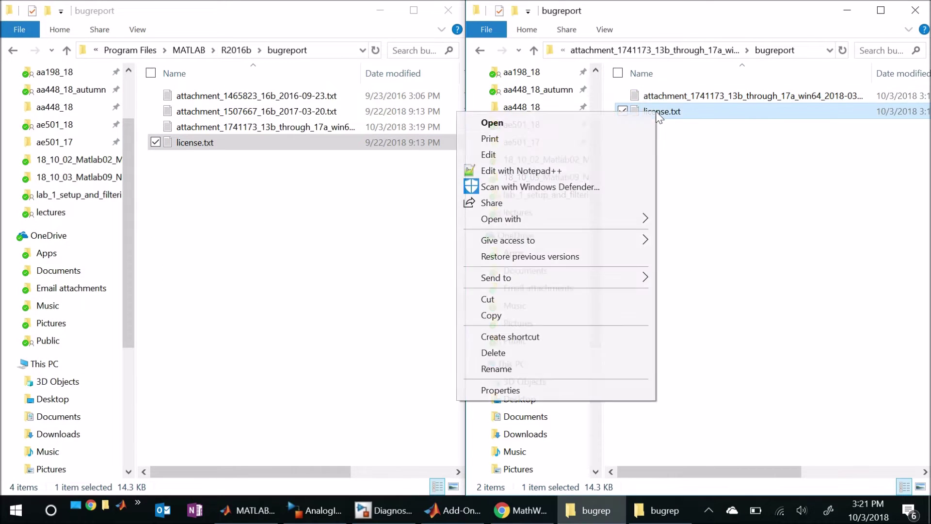
click(551, 310)
right_click(224, 217)
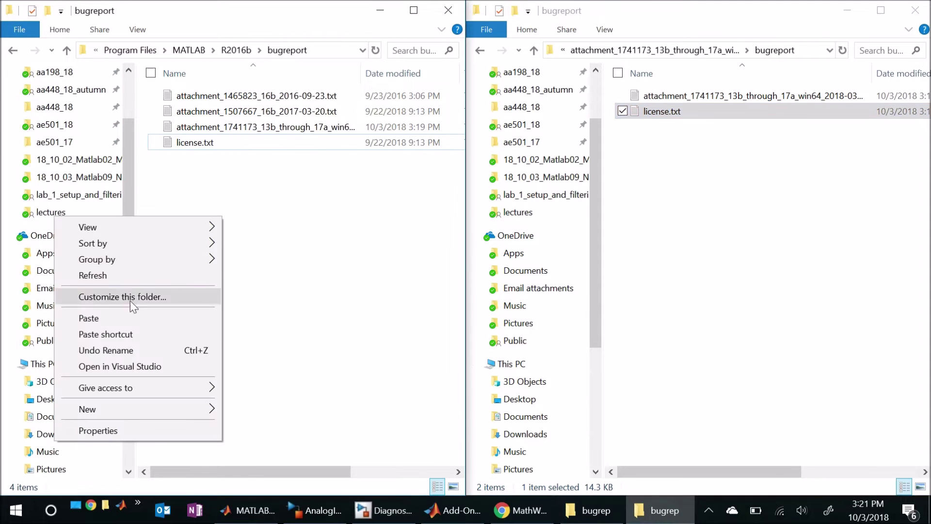
click(113, 319)
click(405, 205)
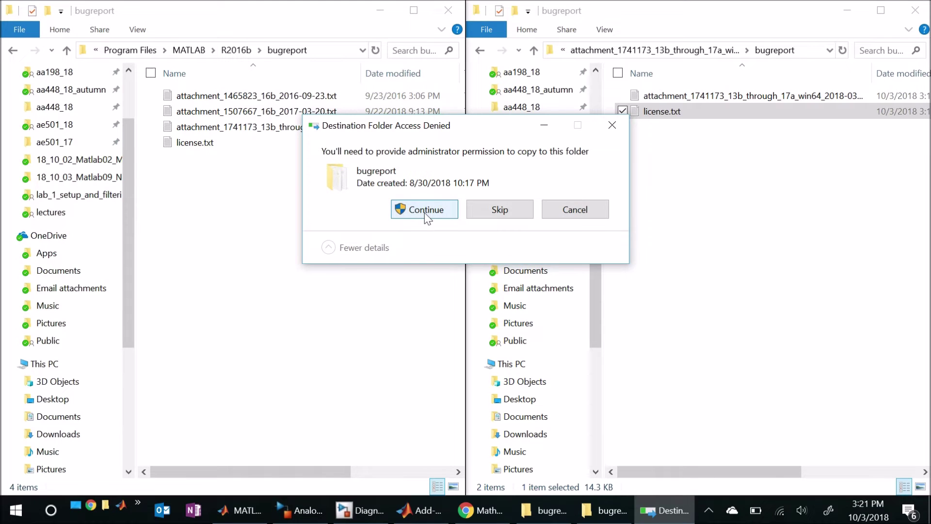
click(424, 212)
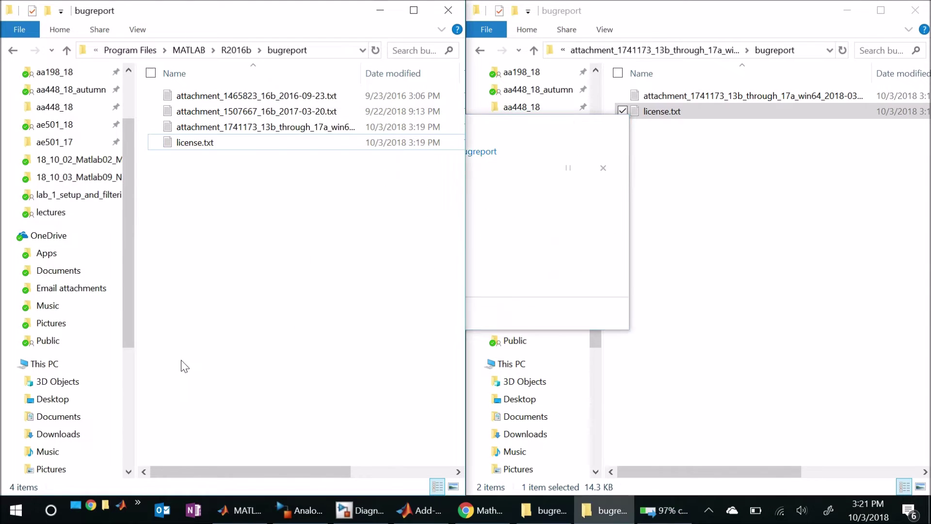
click(447, 16)
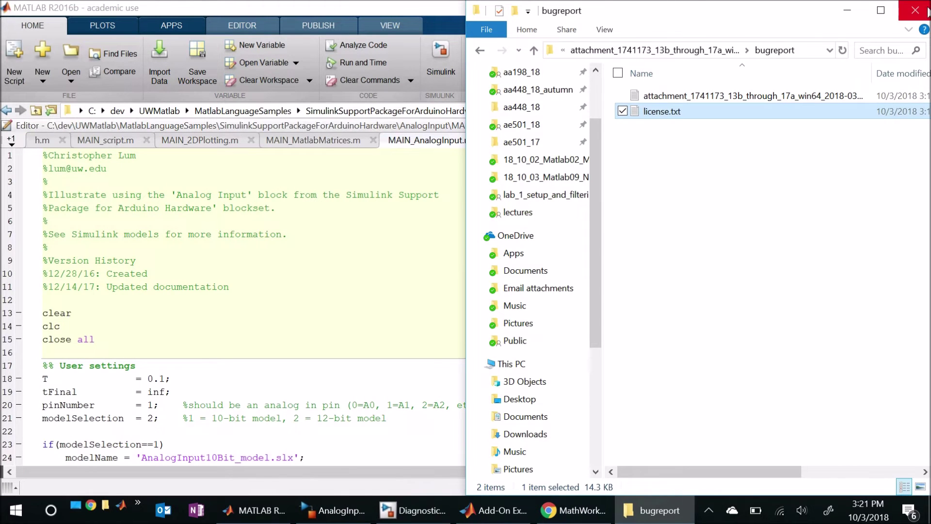
Close the patch folder and Add-On Explorer, then quit and relaunch MATLAB R2016b.
click(927, 12)
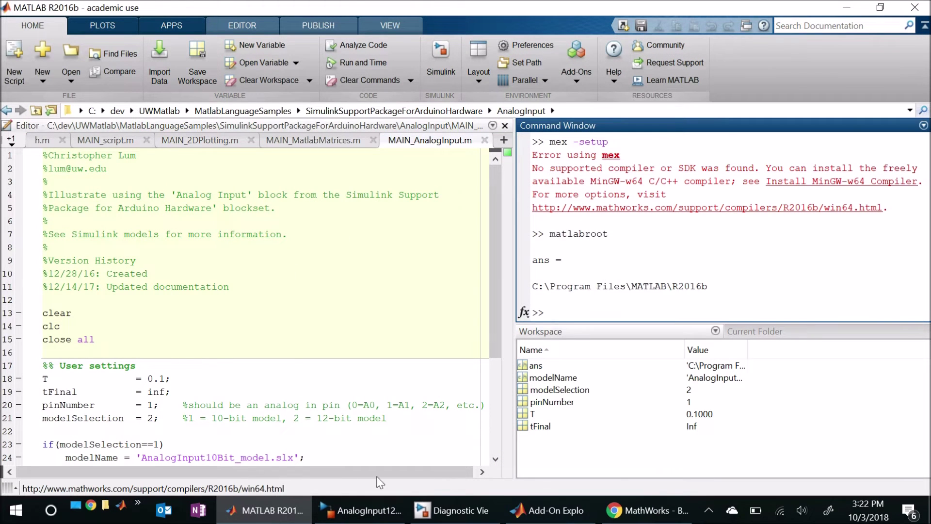
click(553, 510)
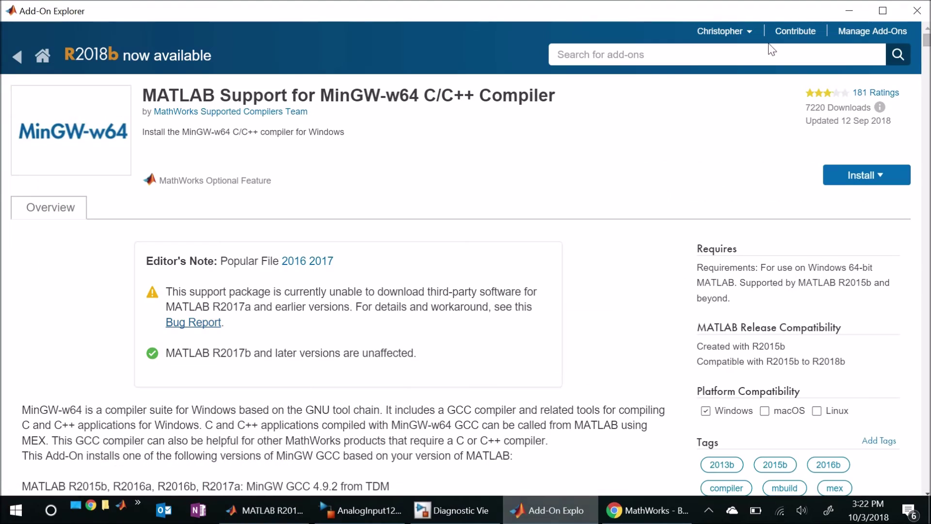
click(917, 11)
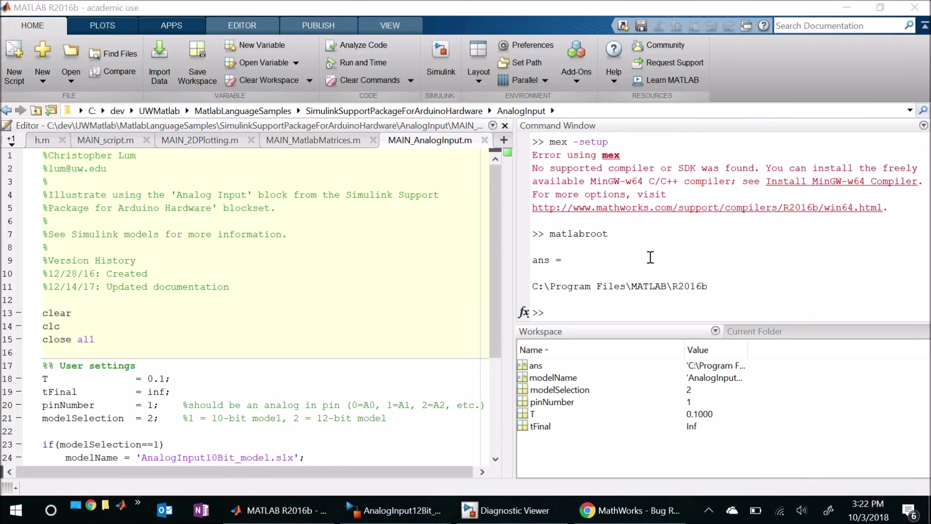
click(650, 257)
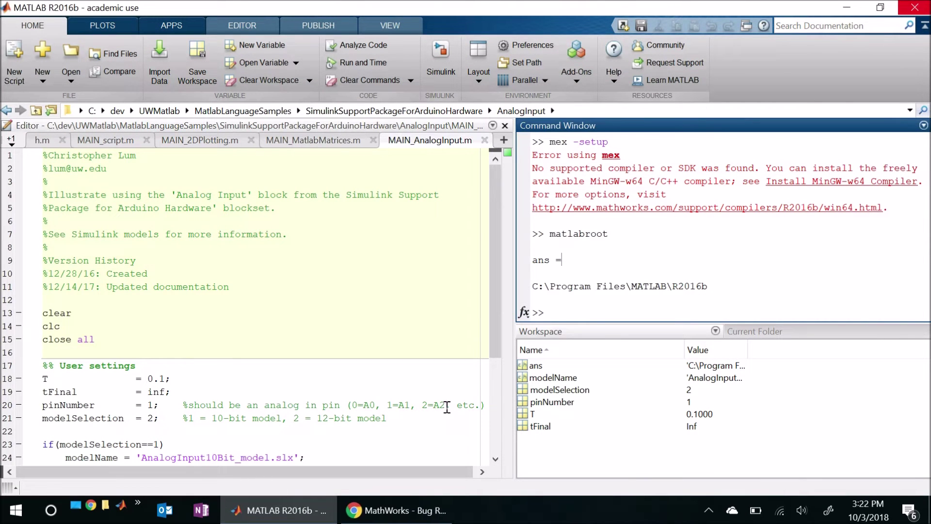
key(alt+F4)
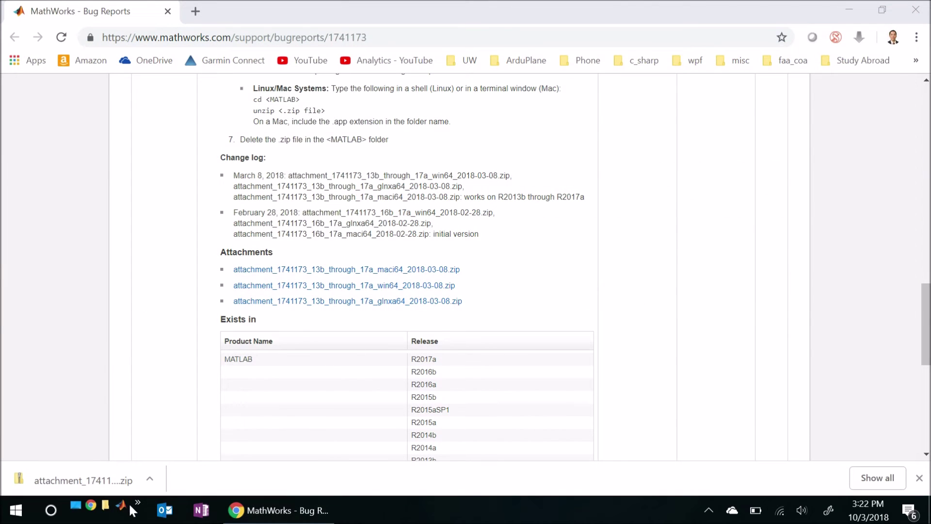
click(121, 504)
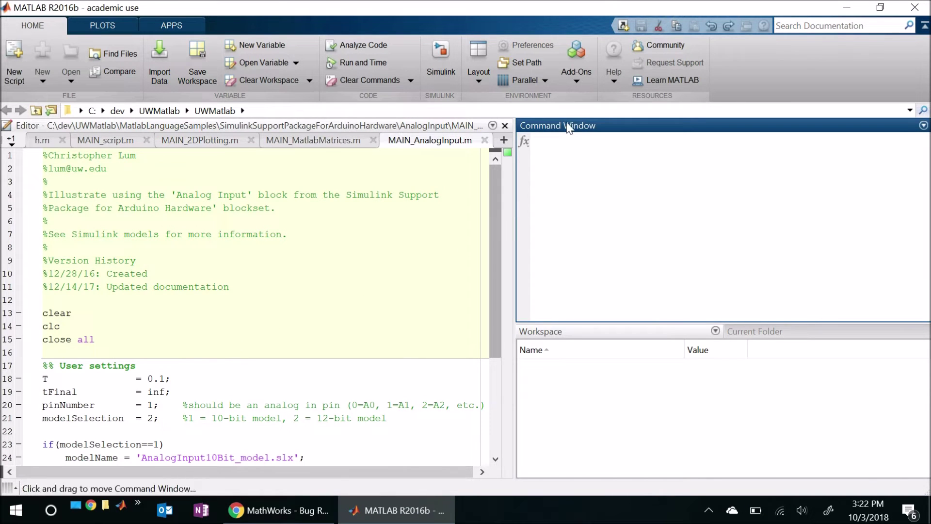
click(577, 76)
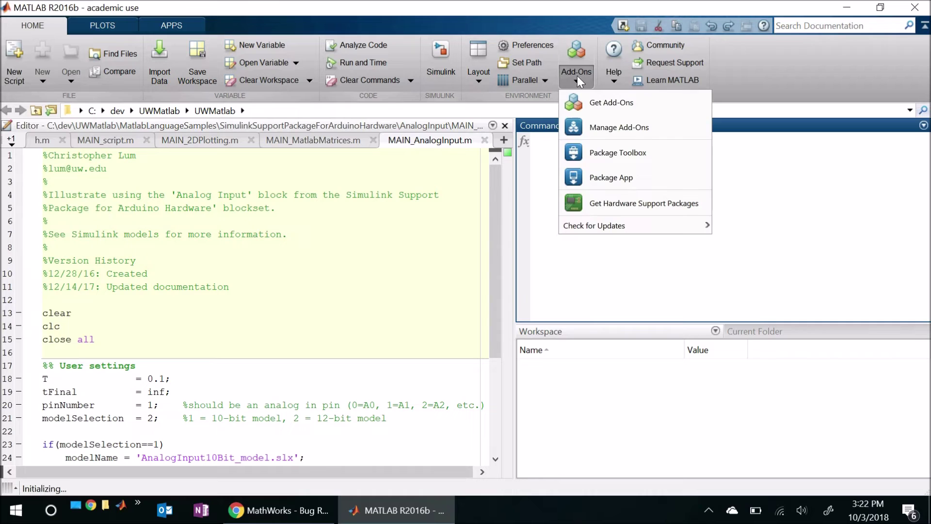
Search Get Add-Ons for 'mingw' and open the MATLAB Support for MinGW-w64 C/C++ Compiler page.
click(590, 103)
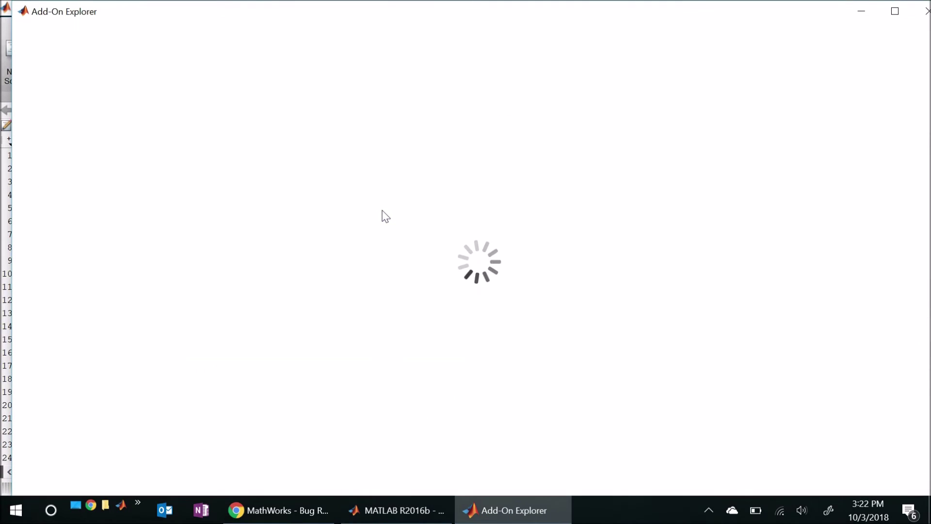
click(895, 11)
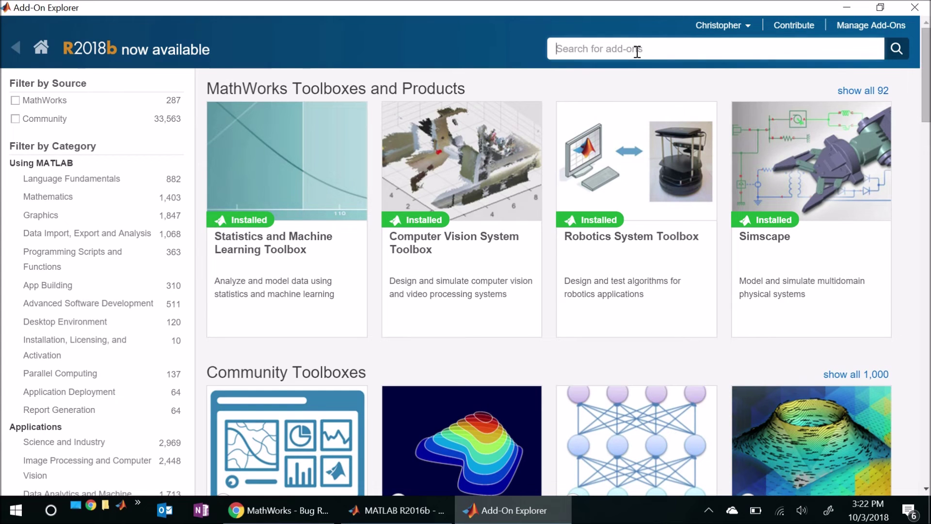
text(mingw)
key(Return)
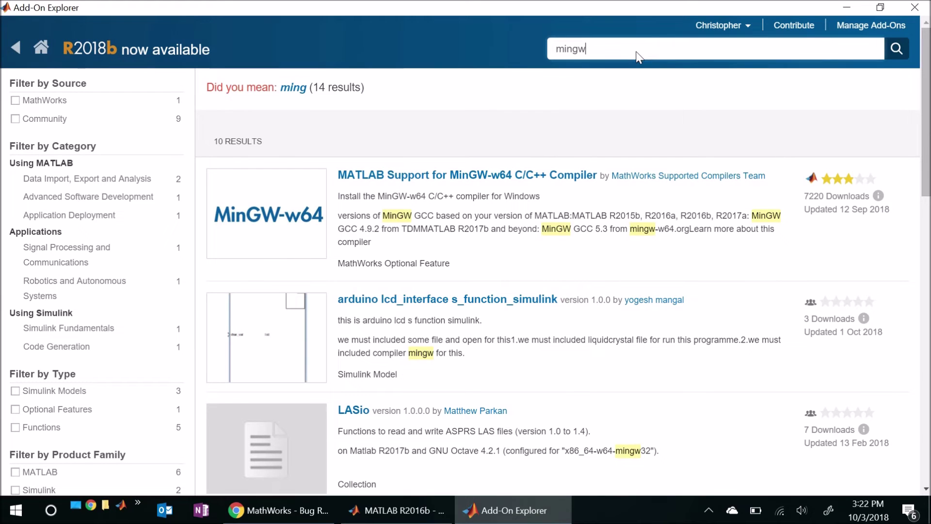
click(464, 176)
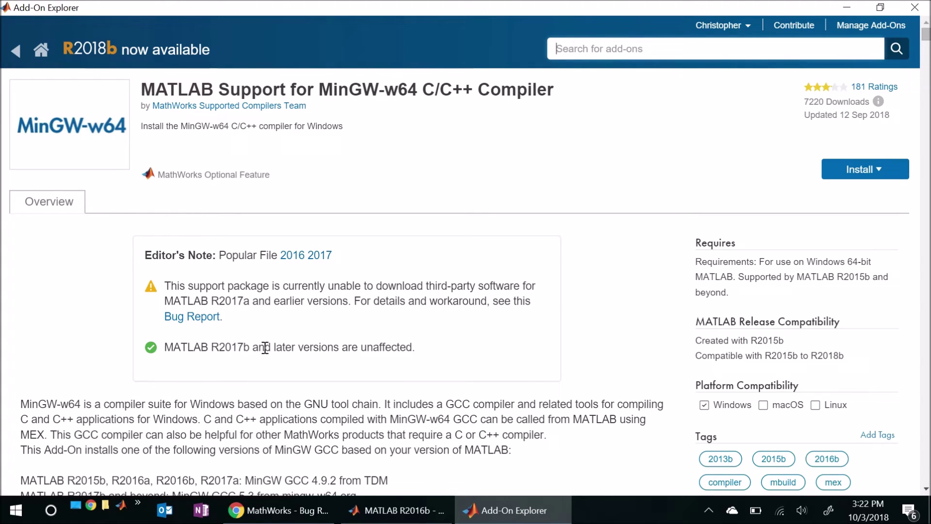
click(882, 170)
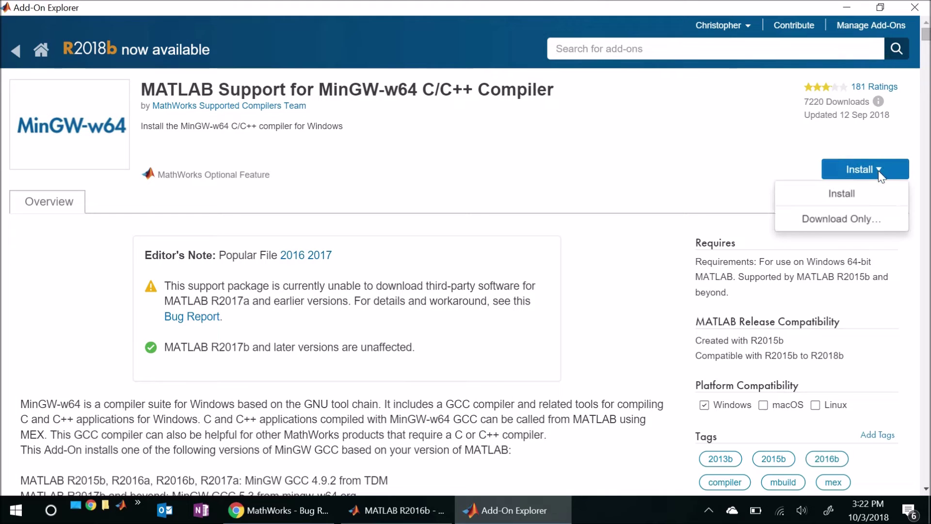
Install the MinGW-w64 add-on with TDM-GCC 4.9.2, accepting the license, then close Add-On Explorer.
click(840, 198)
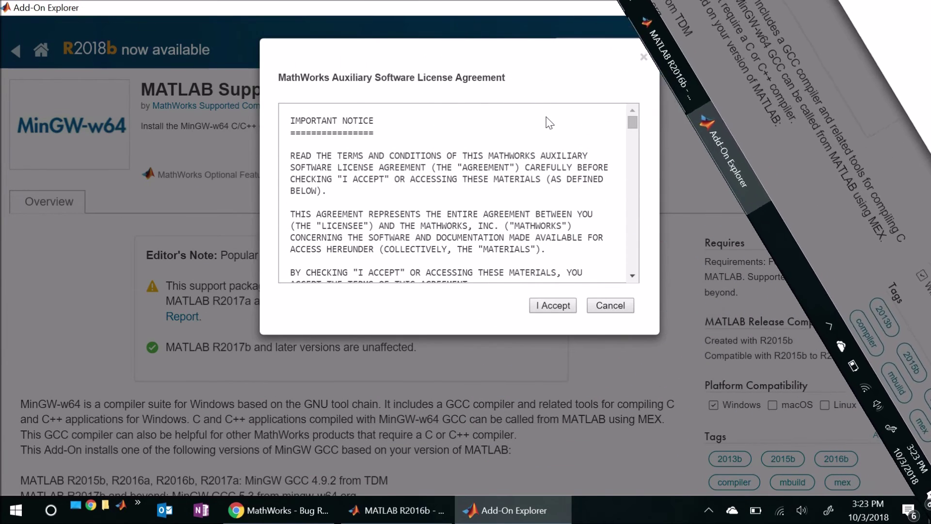
click(559, 306)
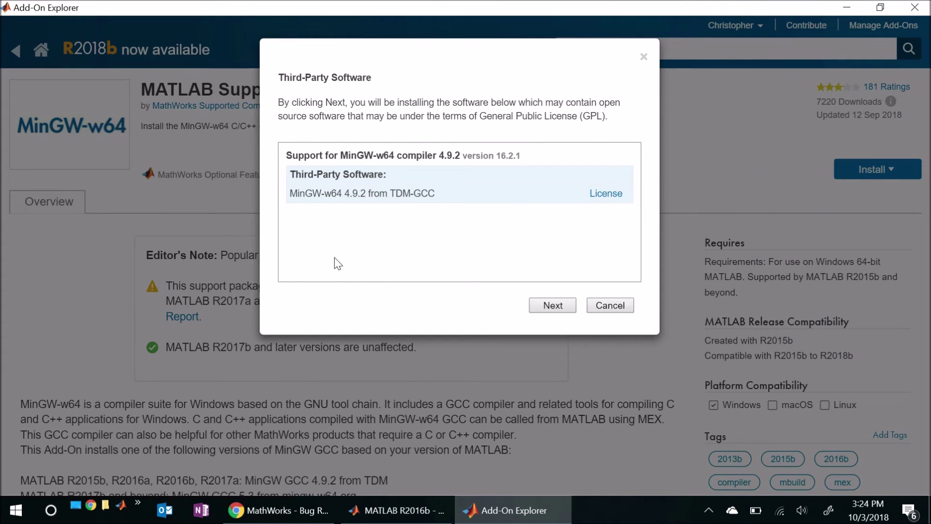
click(556, 309)
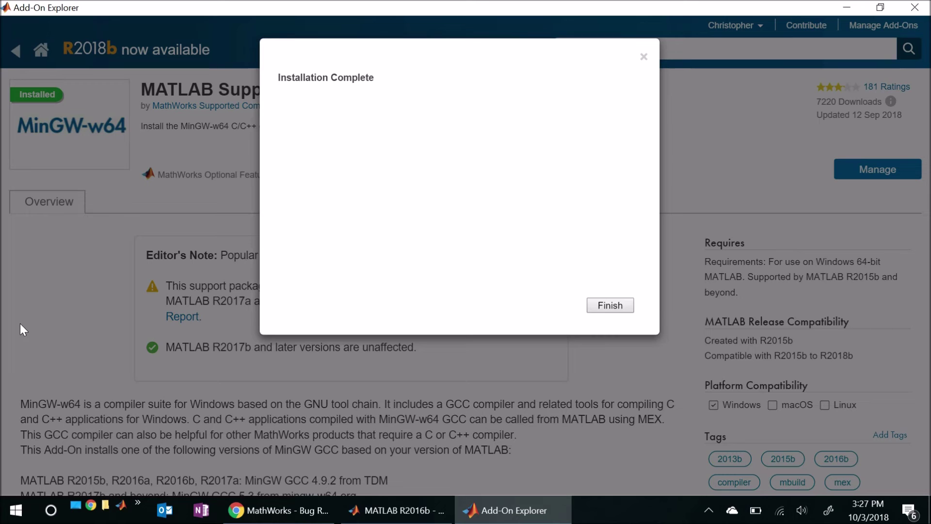
click(610, 306)
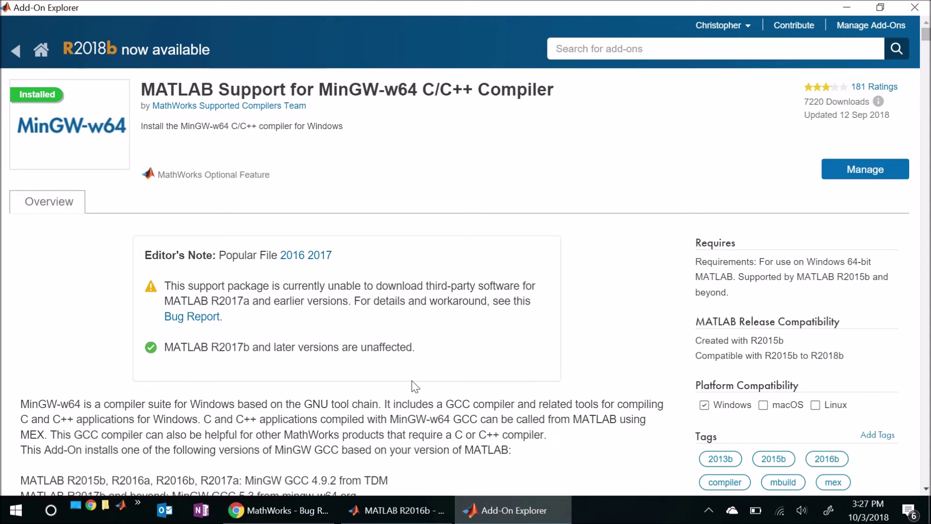
click(914, 9)
Quit MATLAB and close the bug-report browser, then relaunch MATLAB R2016b.
click(264, 259)
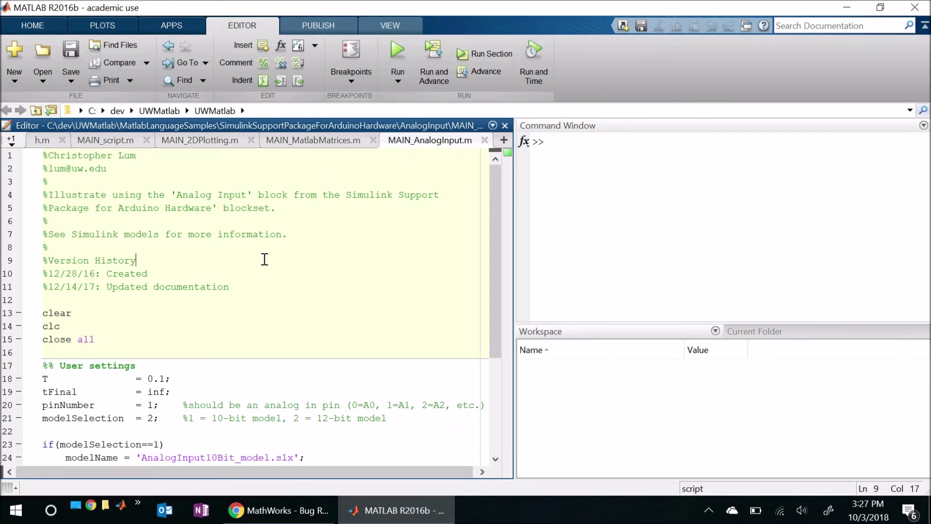
click(651, 231)
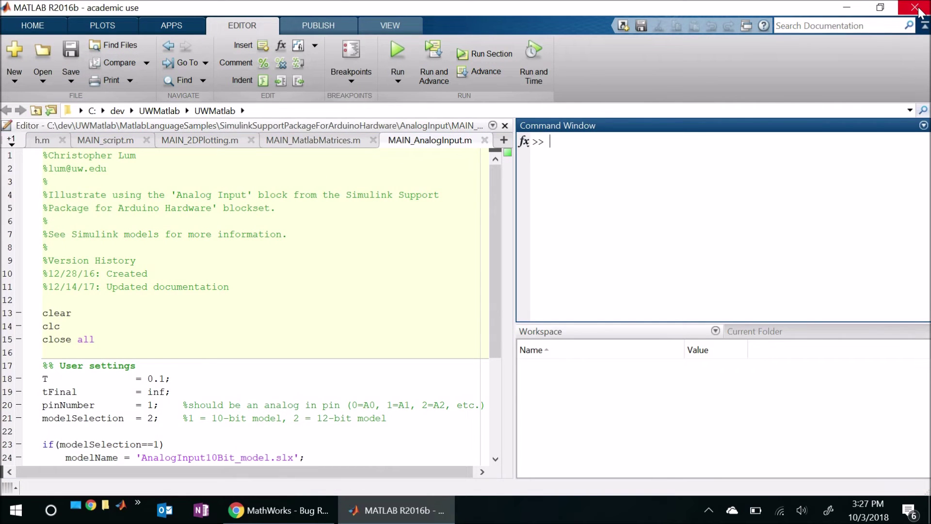
click(915, 8)
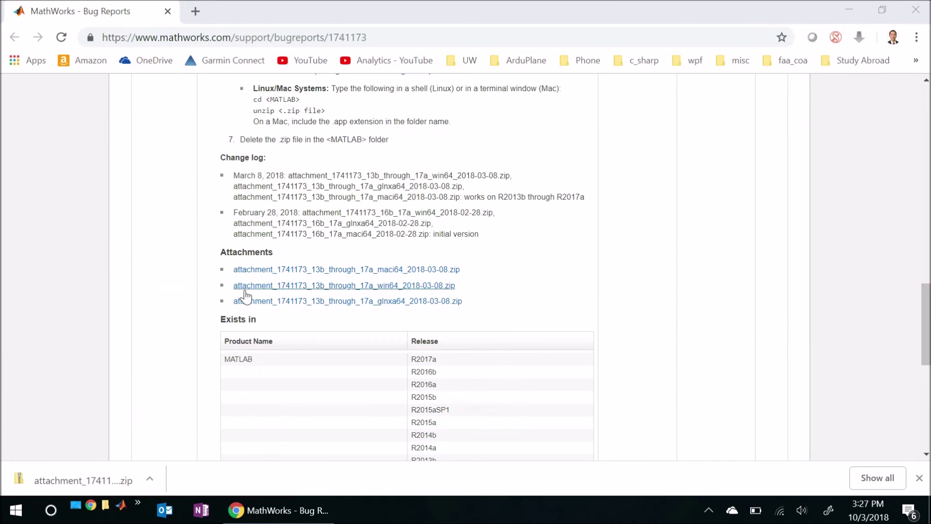
click(915, 10)
click(123, 506)
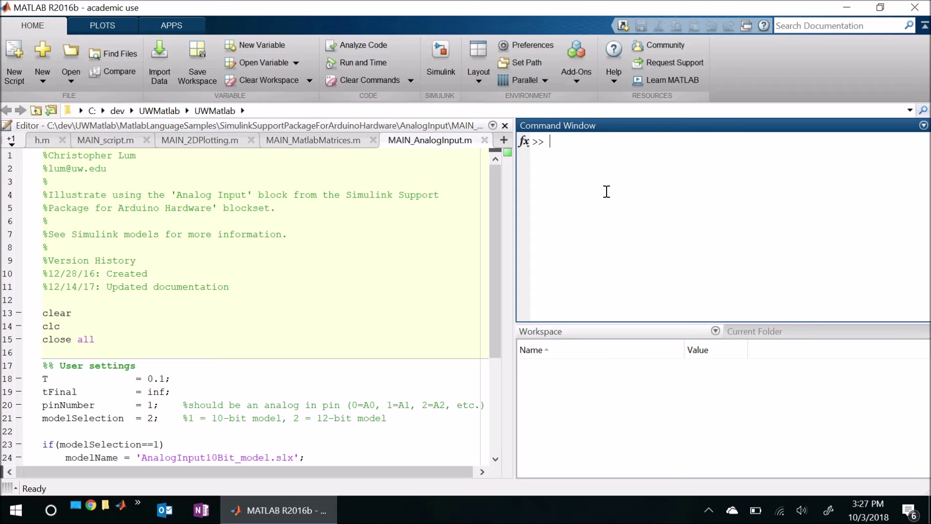
Run mex -setup and confirm it reports the MinGW64 Compiler (C).
text(mex)
text(-setup)
key(Return)
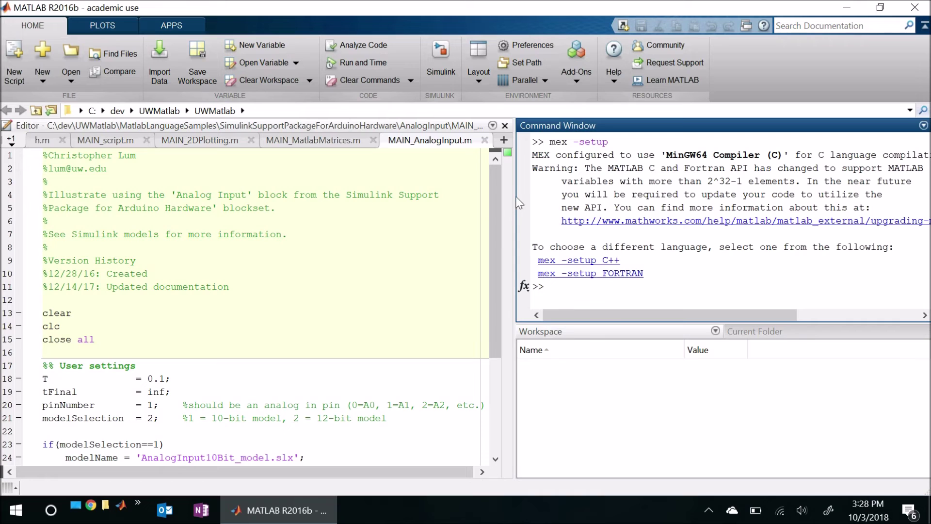
drag(515, 196, 440, 203)
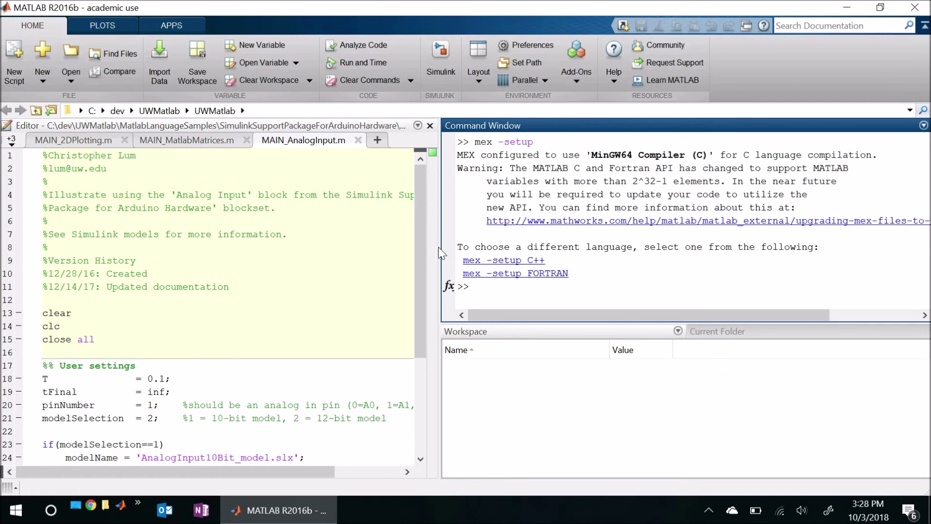
drag(439, 247, 518, 247)
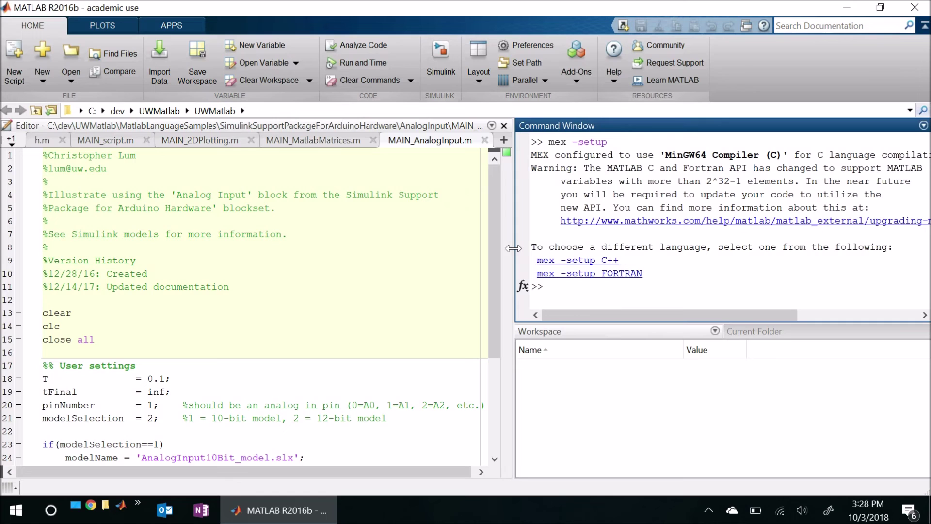
click(291, 247)
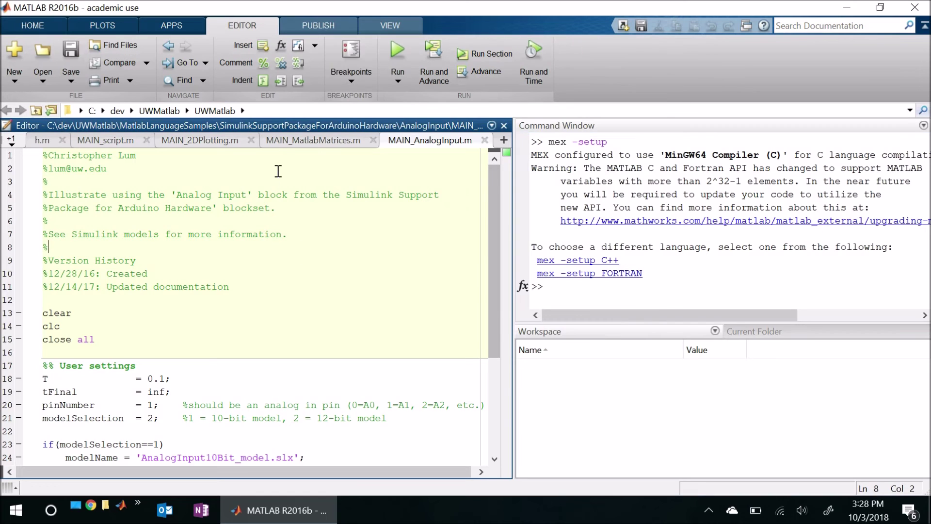
Run MAIN_AnalogInput from its own folder to open AnalogInput12Bit_model, then arrange the Simulink window.
click(396, 54)
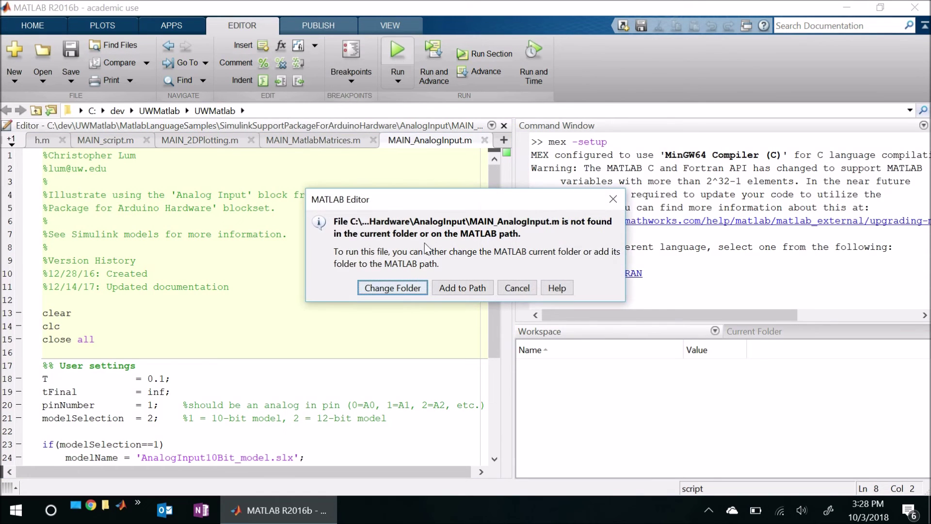
click(401, 287)
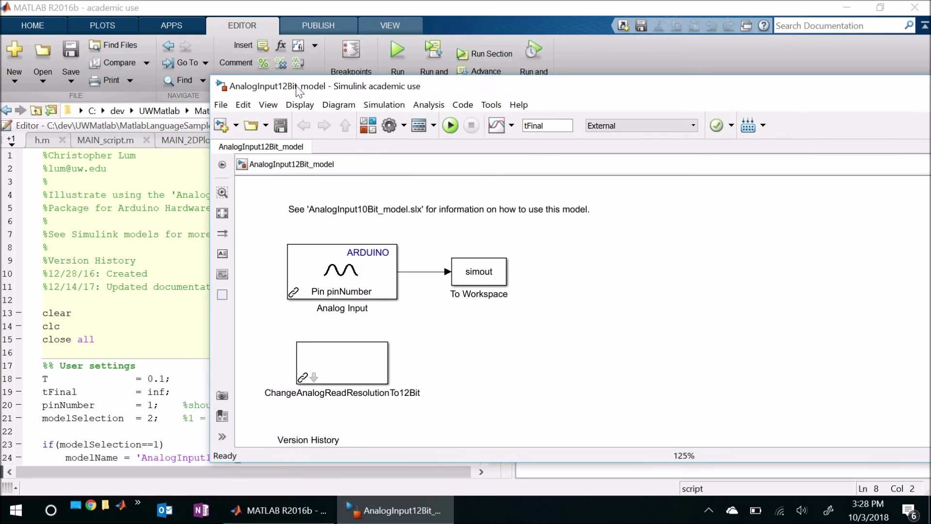
drag(297, 90, 285, 81)
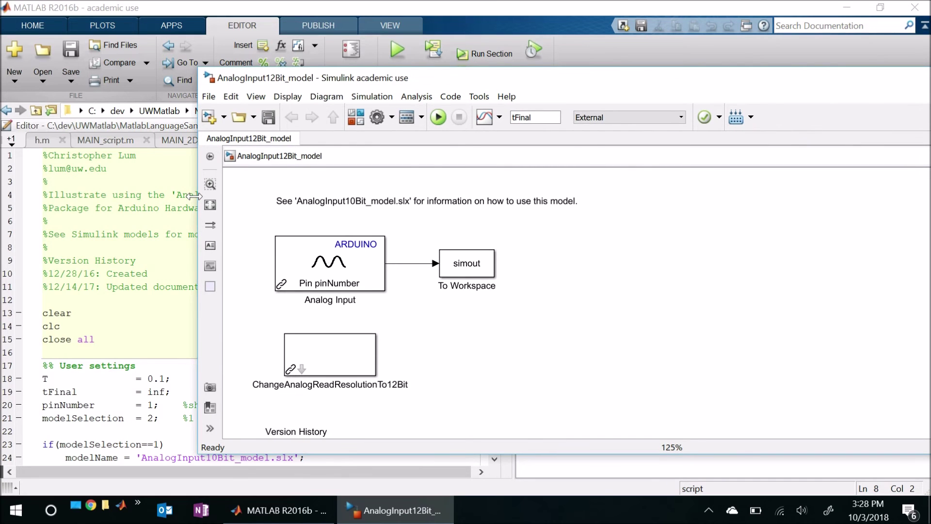
drag(194, 196, 422, 194)
drag(647, 83, 411, 80)
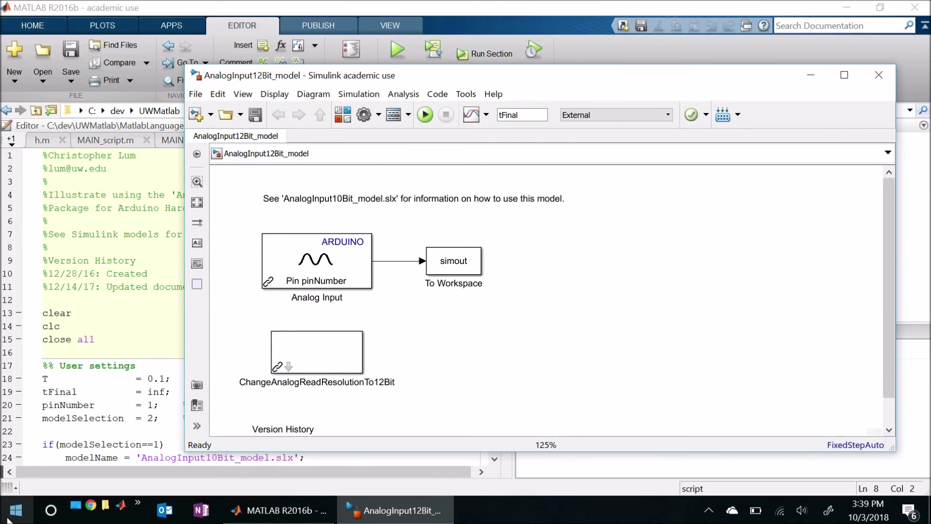
click(426, 117)
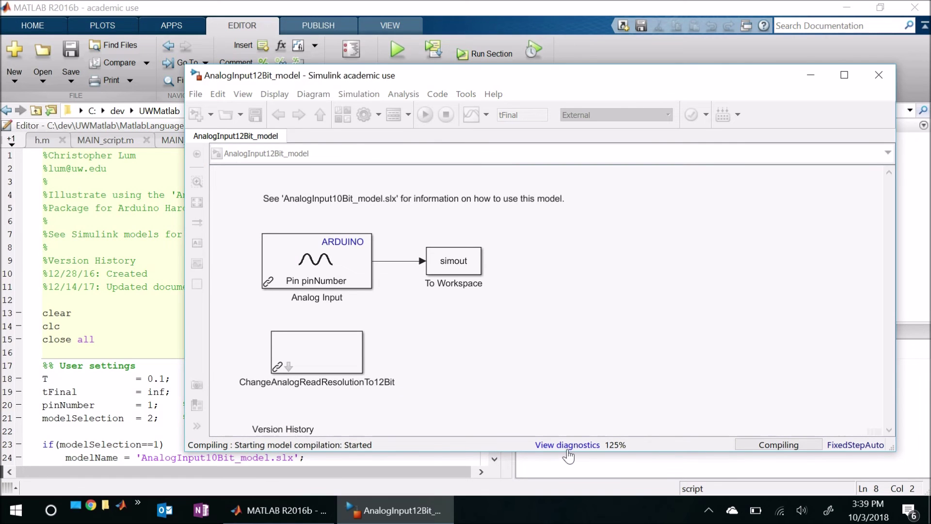
Follow the AnalogInput12Bit_model build in the Diagnostic Viewer until it runs on the Arduino Due.
click(567, 446)
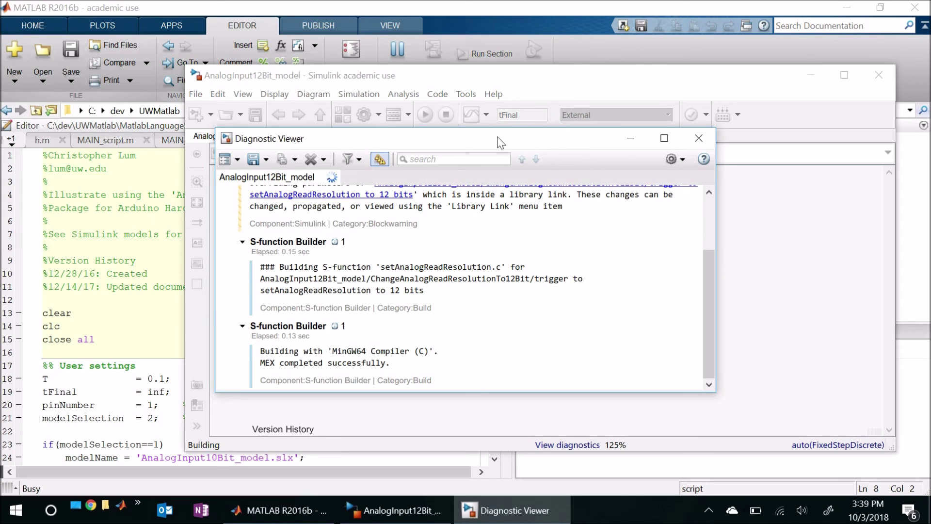
drag(500, 143, 676, 85)
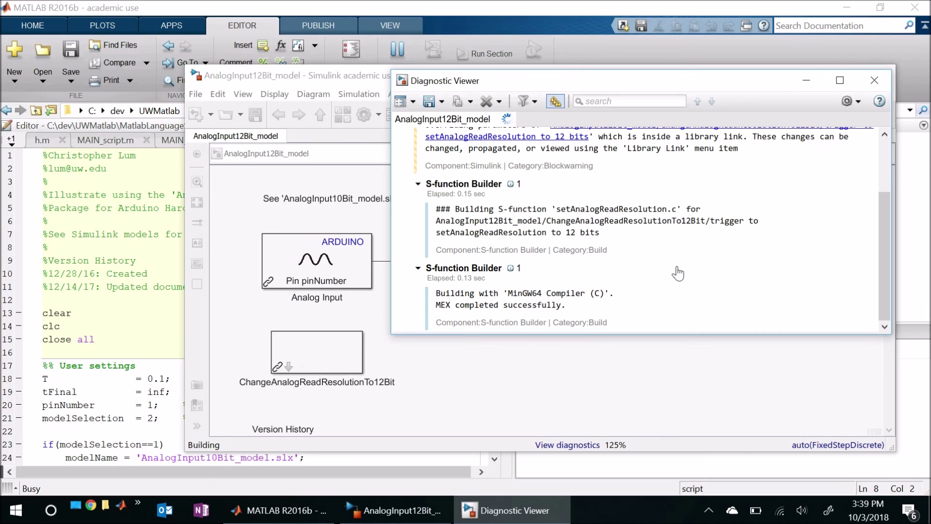
mouse_move(660, 303)
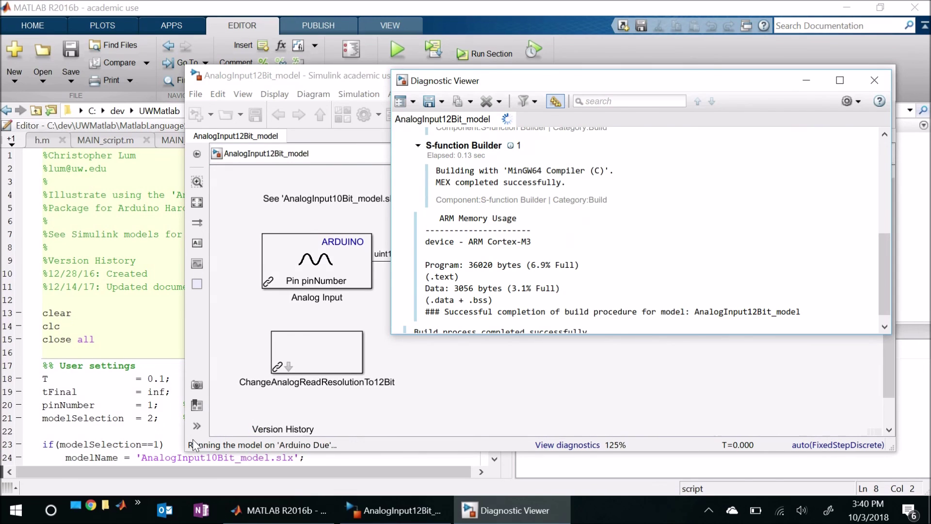
Raise the AnalogInput12Bit_model window above the Diagnostic Viewer while it runs on the Arduino Due.
click(452, 368)
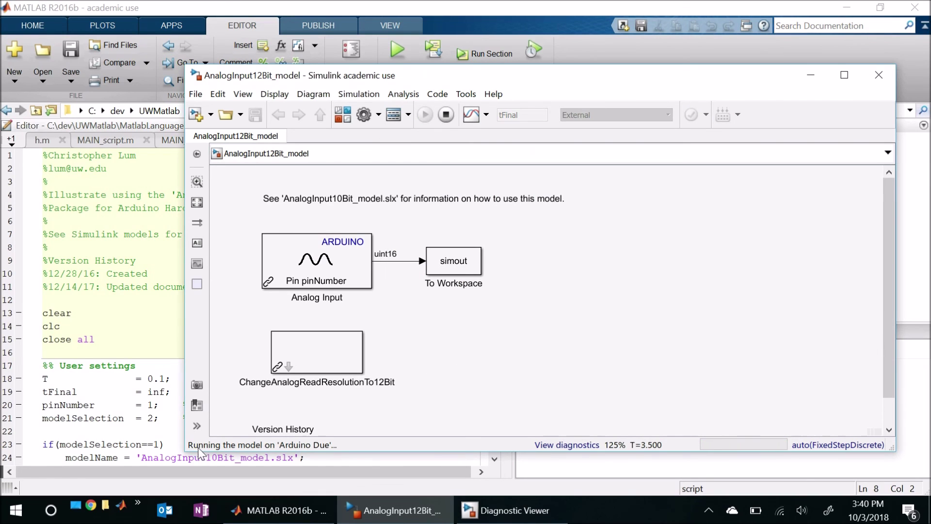